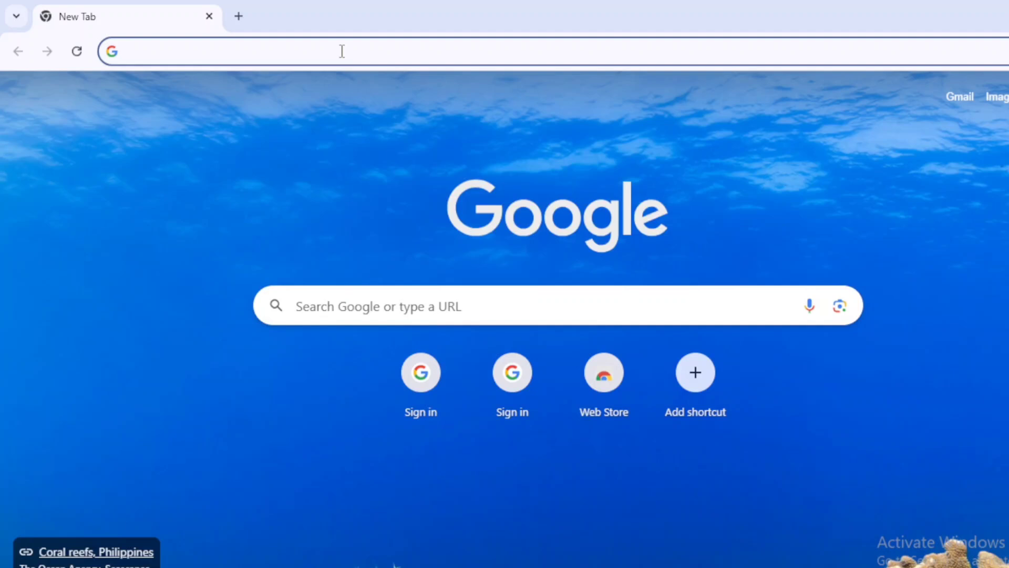
Step: Search the web for "parivahan sewa" and open the Parivahan Sewa home page of the Ministry of Road Transport & Highways
{"action": "left_click", "coordinate": [341, 51]}
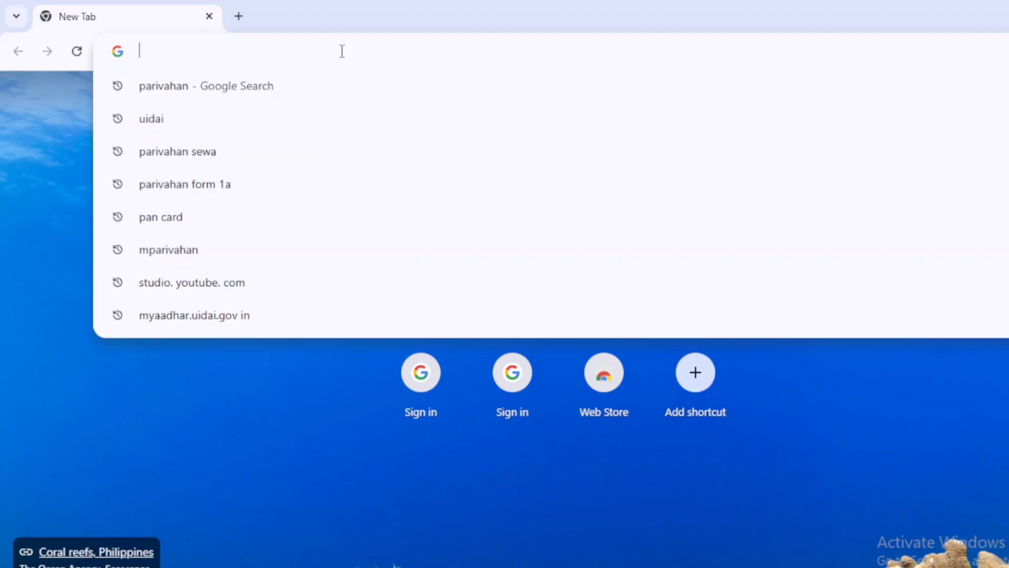
{"action": "type", "text": "p"}
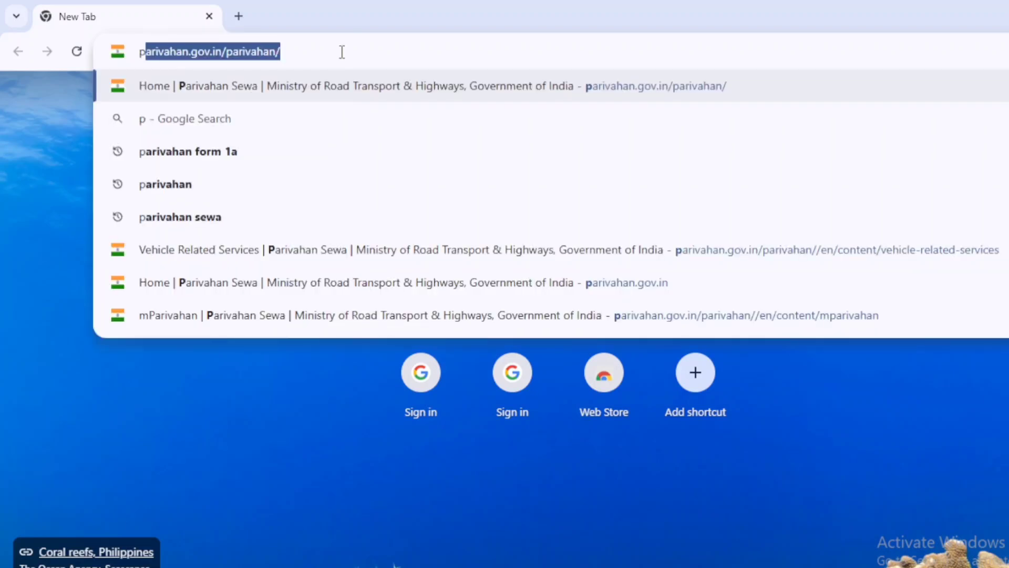
{"action": "type", "text": "ari"}
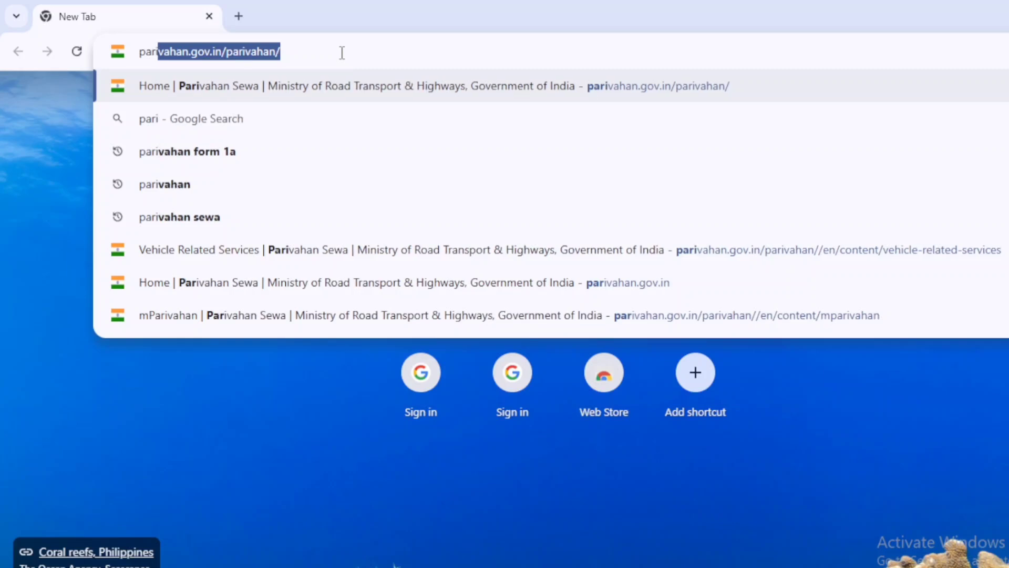
{"action": "type", "text": "va"}
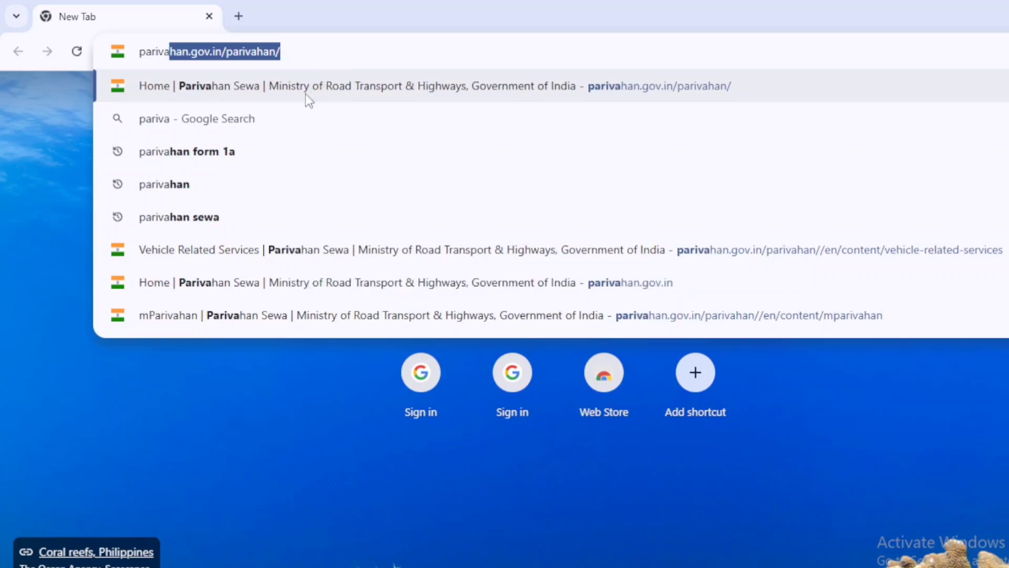
{"action": "left_click", "coordinate": [195, 217]}
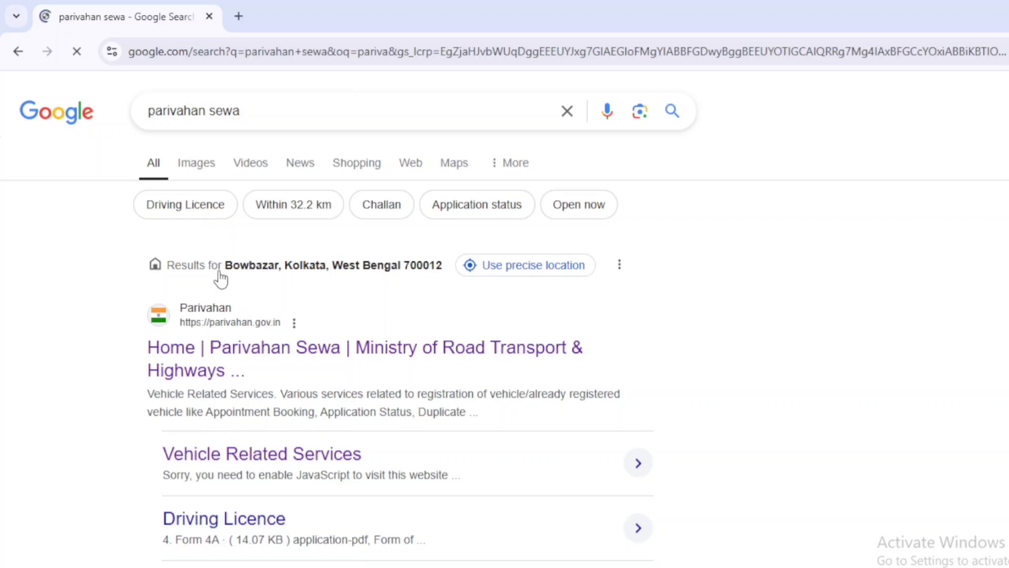
{"action": "left_click", "coordinate": [239, 349]}
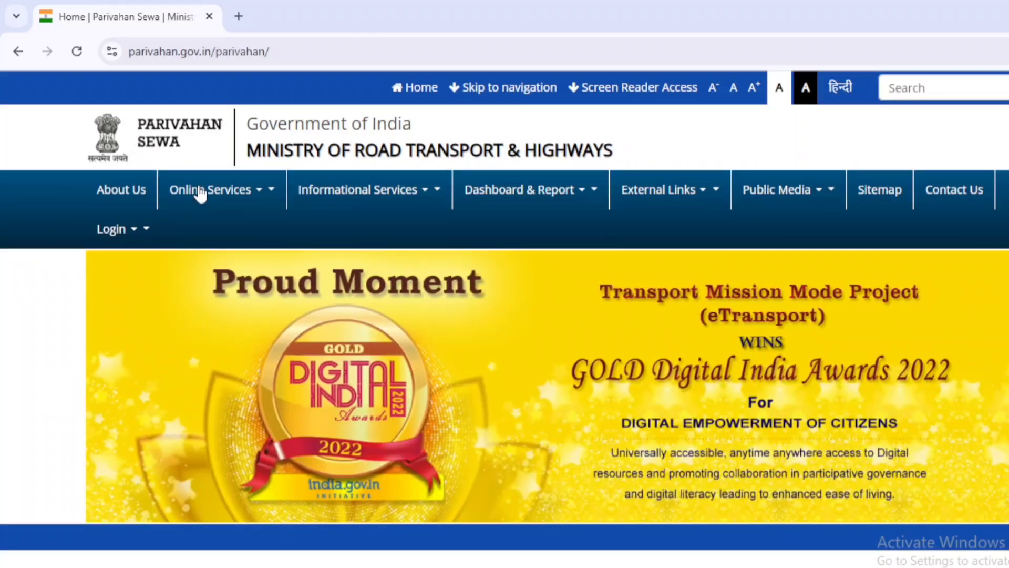
Step: Open the driving license related services for West Bengal and skip the contactless licence services offer
{"action": "left_click", "coordinate": [200, 194]}
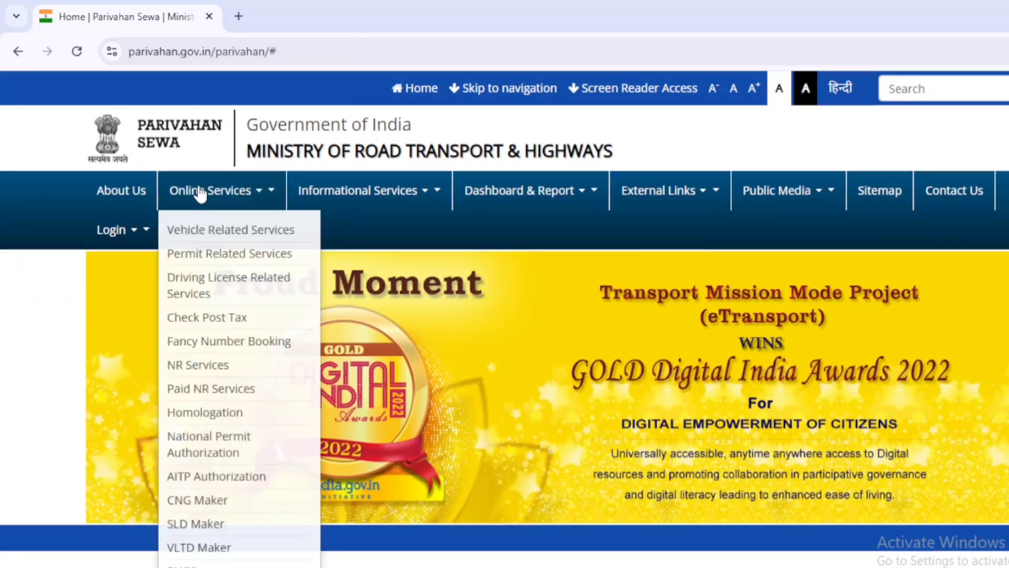
{"action": "left_click", "coordinate": [193, 282]}
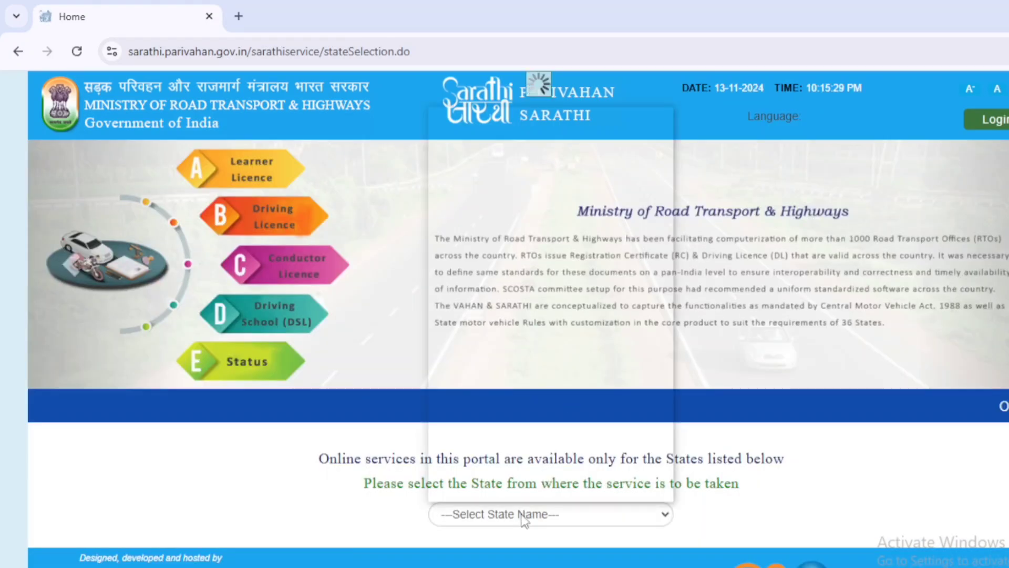
{"action": "left_click", "coordinate": [522, 514]}
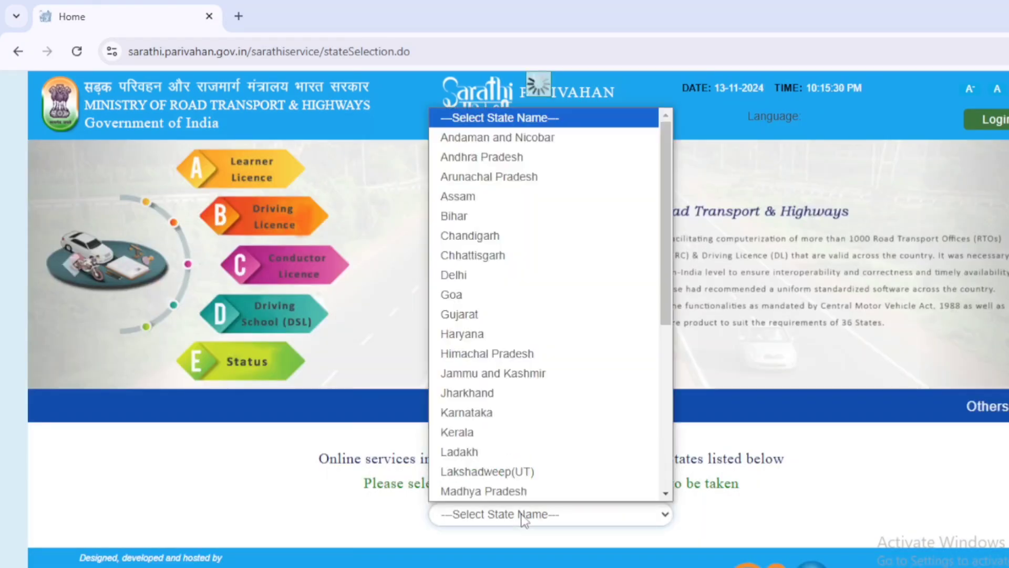
{"action": "key", "text": "w"}
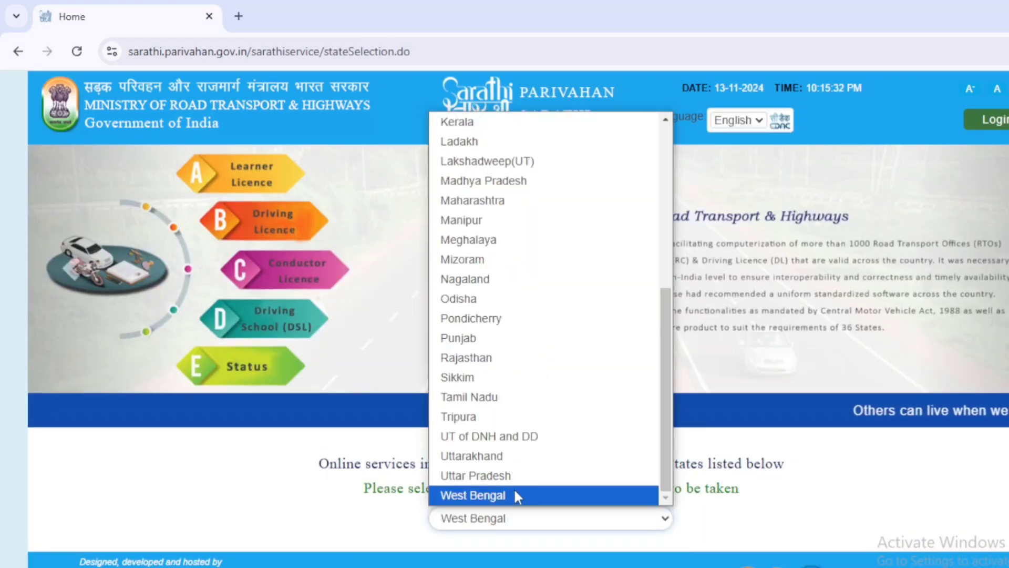
{"action": "left_click", "coordinate": [514, 493]}
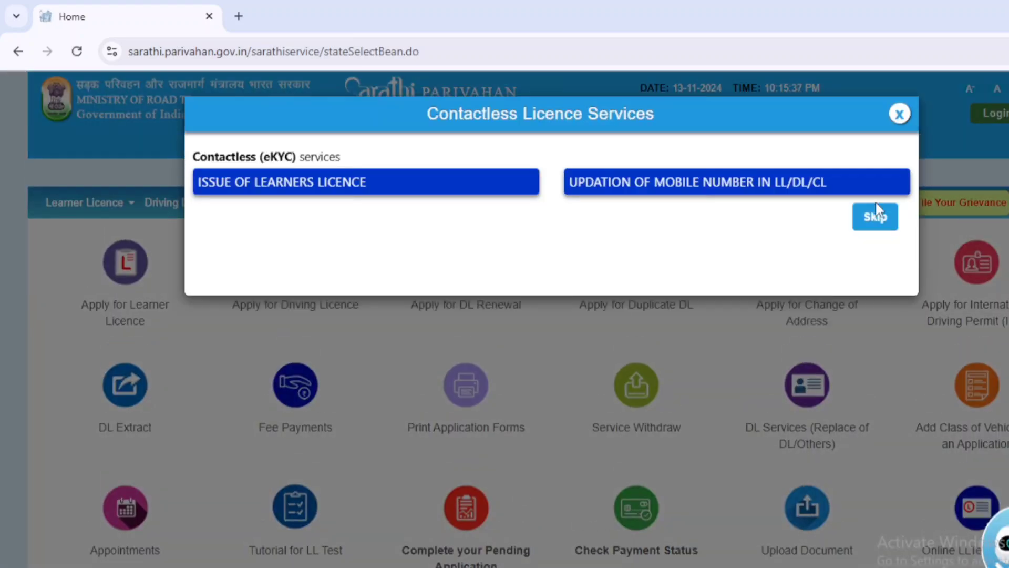
{"action": "left_click", "coordinate": [878, 225]}
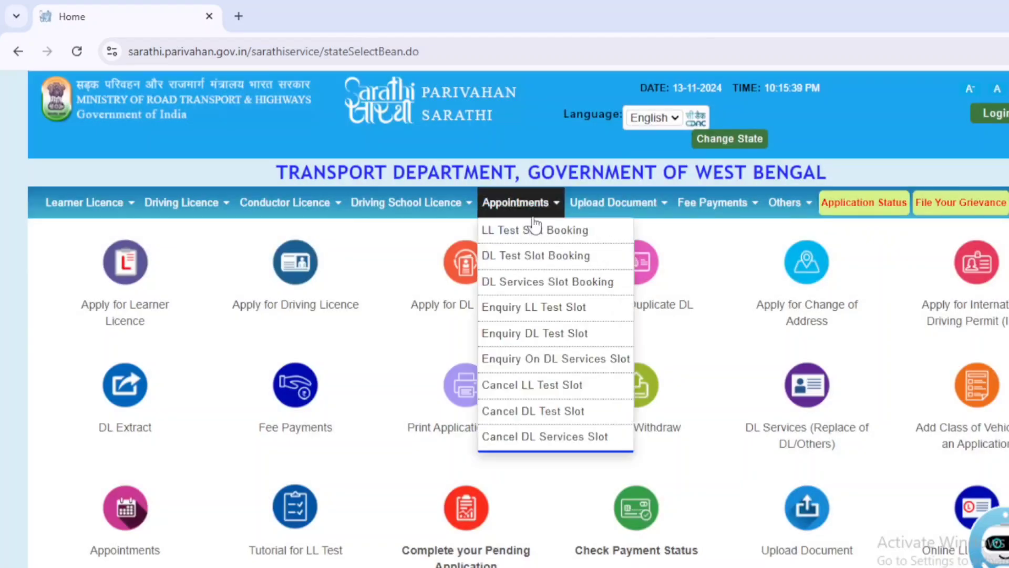
Step: Start a learner's licence application, continue past the instructions and mark the applicant as holding a driving licence
{"action": "left_click", "coordinate": [152, 306]}
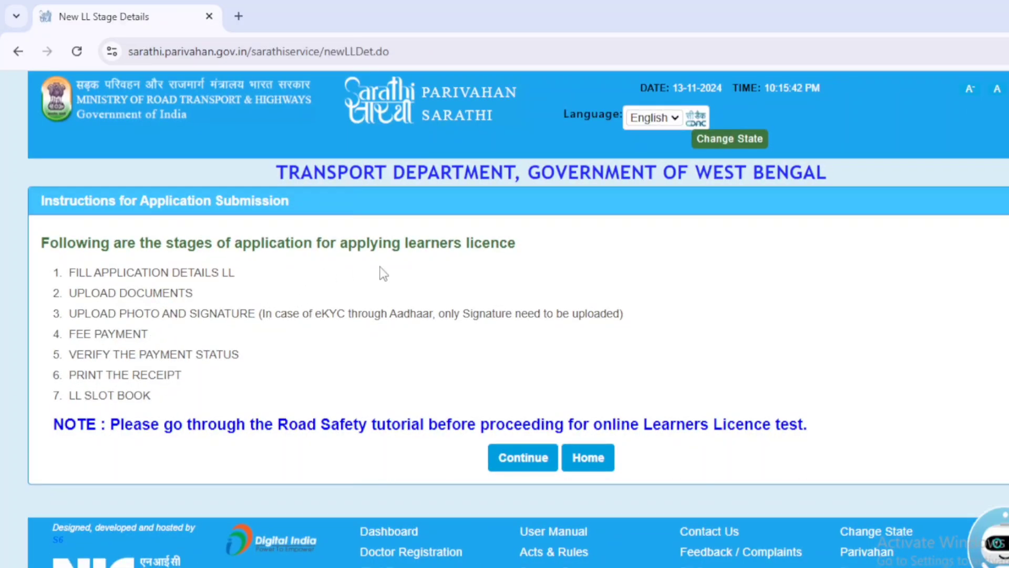
{"action": "left_click", "coordinate": [496, 458]}
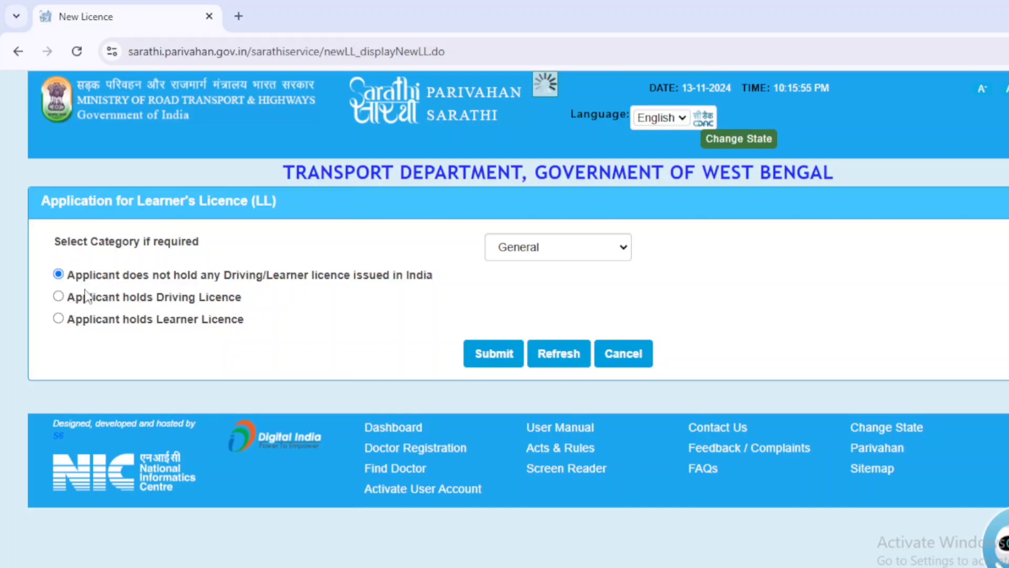
{"action": "left_click", "coordinate": [59, 318]}
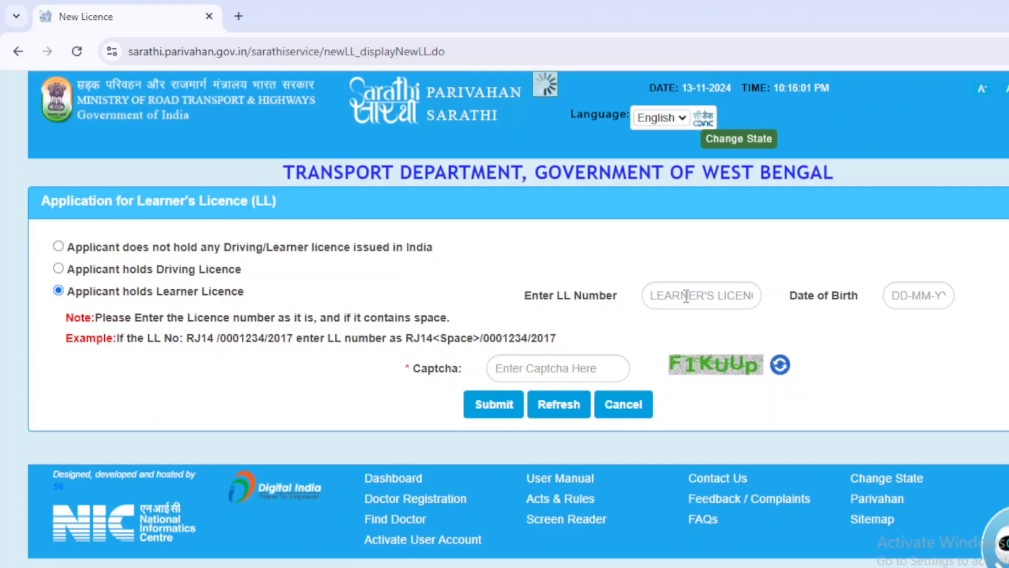
{"action": "left_click", "coordinate": [59, 270]}
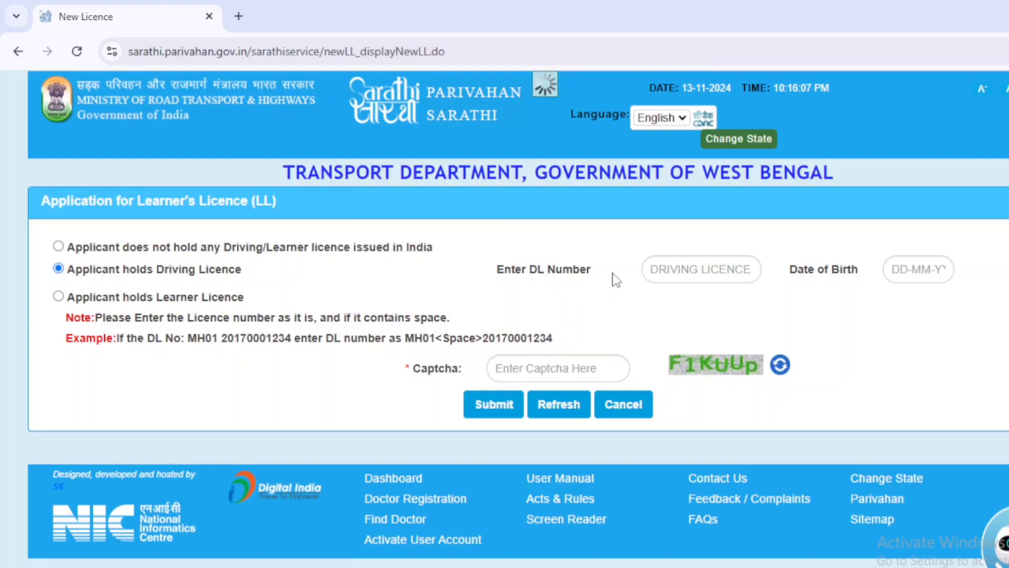
Step: Submit the driving licence number, date of birth and captcha, and confirm the retrieved applicant details
{"action": "left_click", "coordinate": [680, 275]}
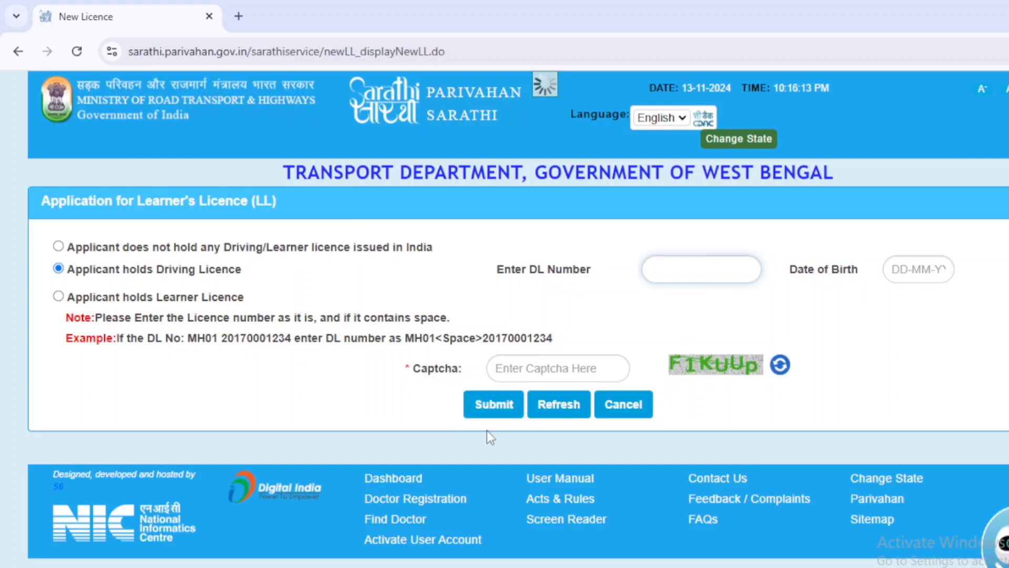
{"action": "left_click", "coordinate": [541, 403]}
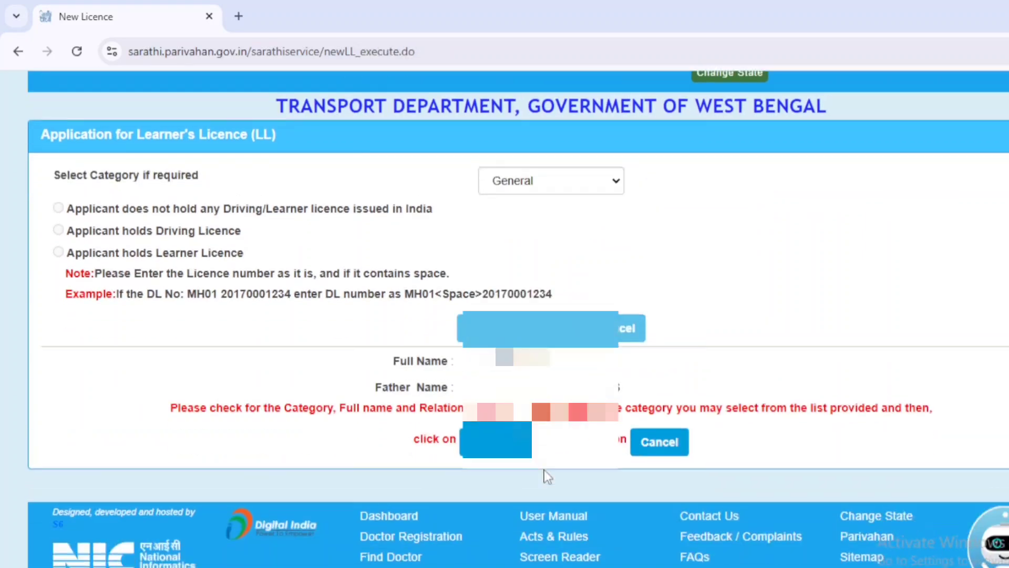
{"action": "scroll", "coordinate": [546, 476], "scroll_direction": "up", "scroll_amount": 2}
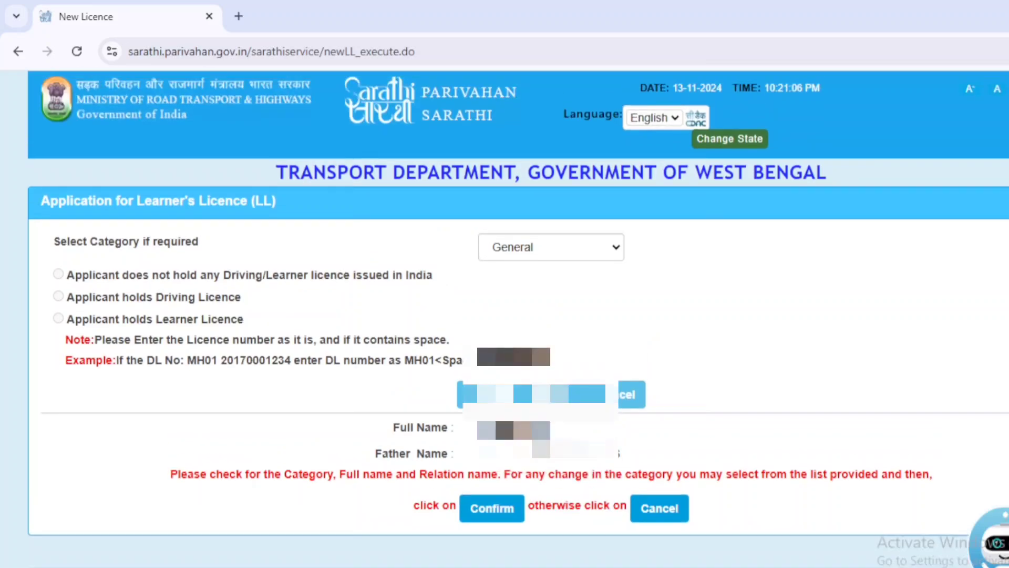
{"action": "left_click", "coordinate": [497, 507]}
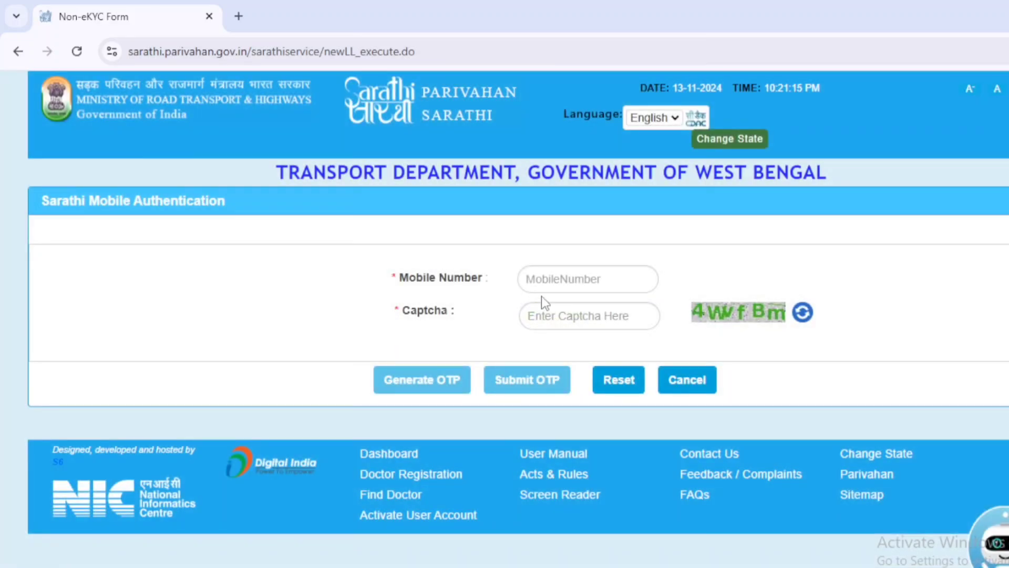
Step: Fill in the mobile number and captcha for the Sarathi mobile authentication and generate the OTP
{"action": "left_click", "coordinate": [548, 286]}
{"action": "left_click", "coordinate": [550, 324]}
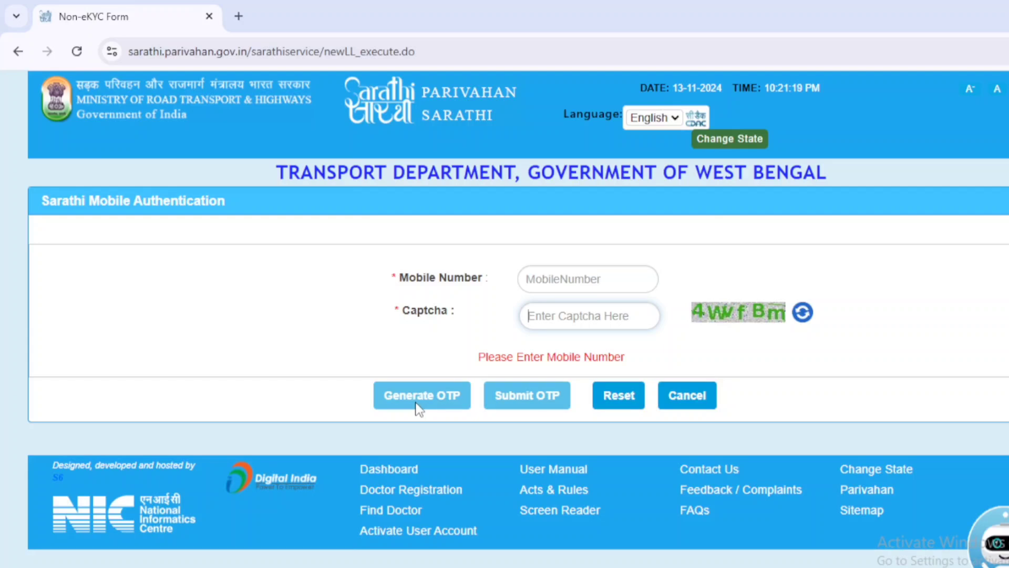
{"action": "left_click", "coordinate": [447, 393]}
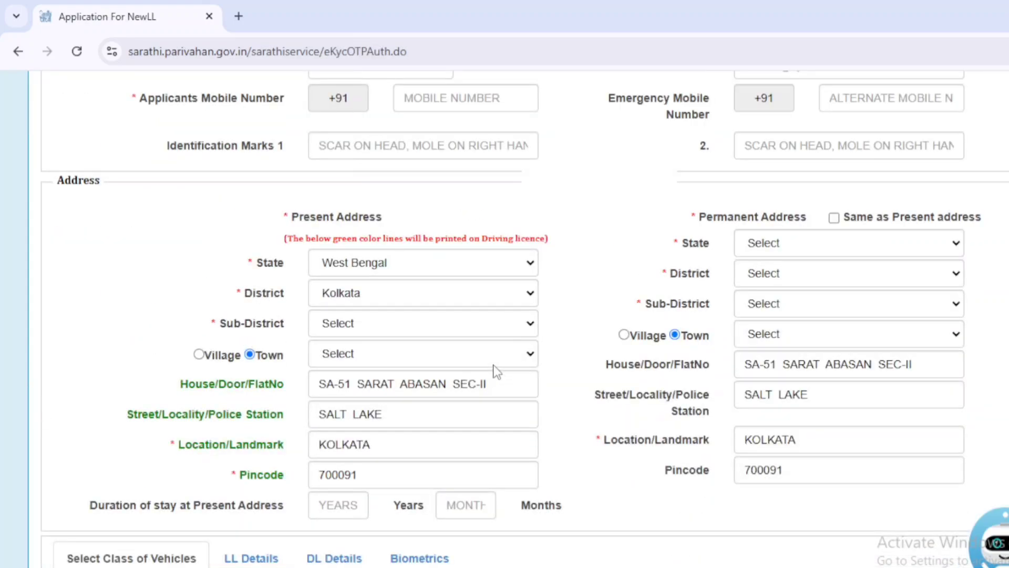
Step: Go through the personal and address details and add Motor cycle without Gear (Non Transport) (MCWOG) to the selected vehicle classes
{"action": "scroll", "coordinate": [494, 371], "scroll_direction": "up", "scroll_amount": 5}
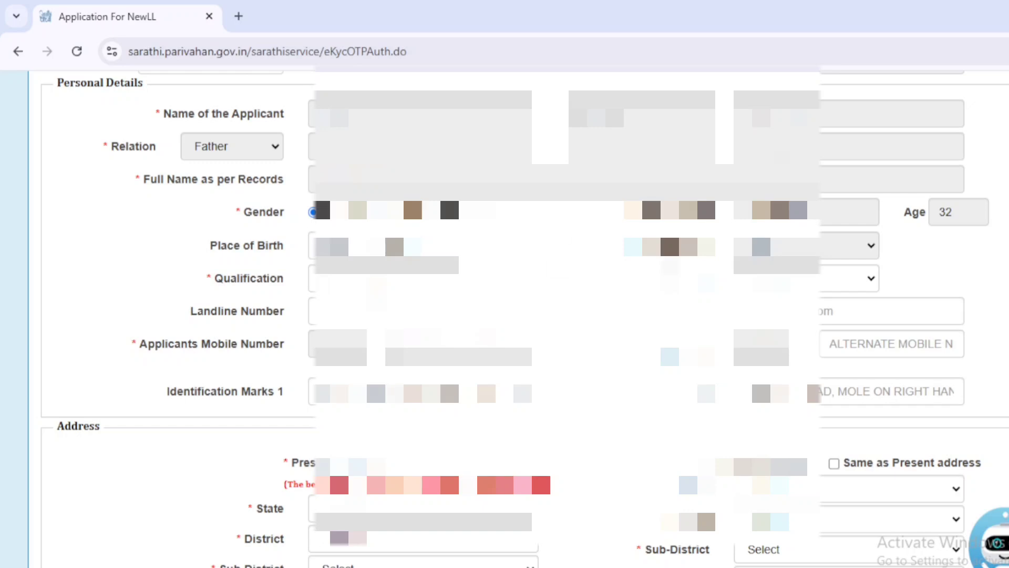
{"action": "left_click", "coordinate": [794, 279]}
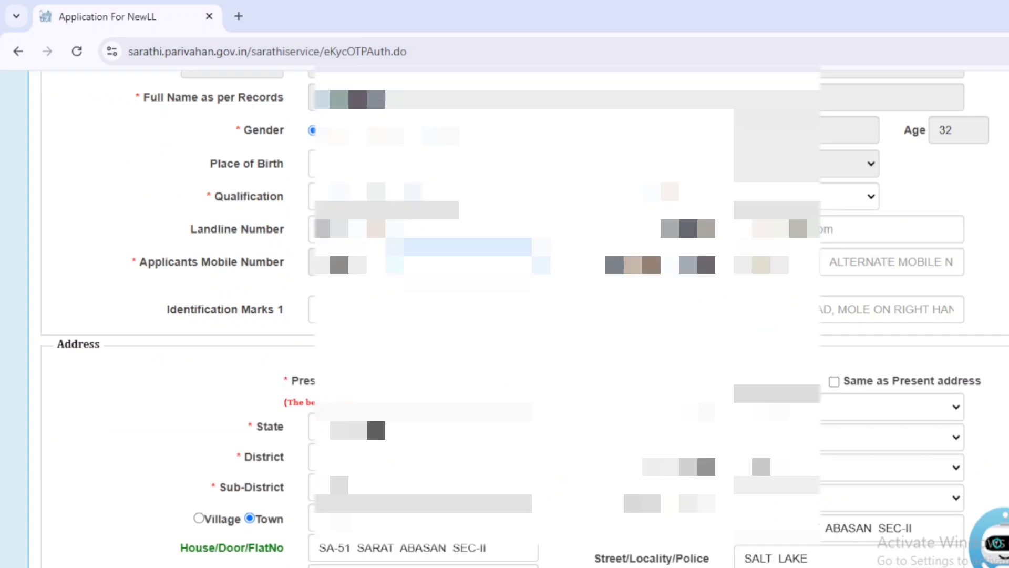
{"action": "scroll", "coordinate": [701, 240], "scroll_direction": "up", "scroll_amount": 1}
{"action": "scroll", "coordinate": [701, 240], "scroll_direction": "down", "scroll_amount": 7}
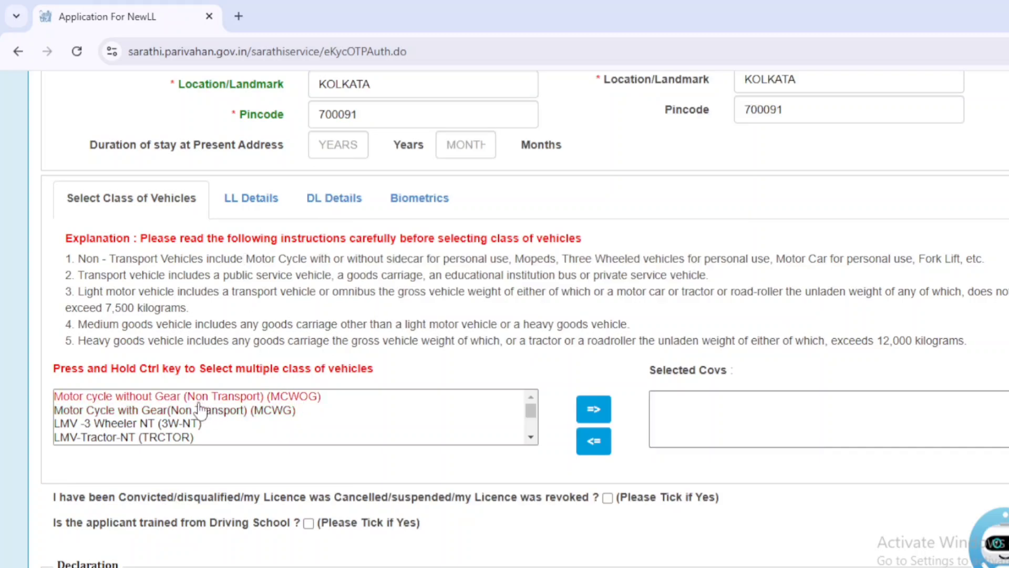
{"action": "left_click", "coordinate": [219, 399]}
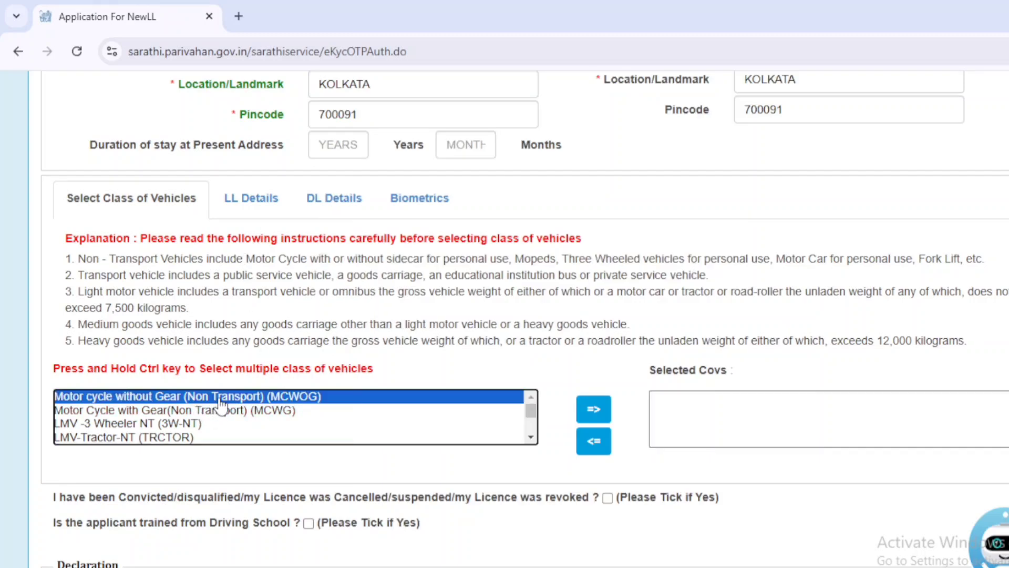
{"action": "left_click", "coordinate": [591, 412]}
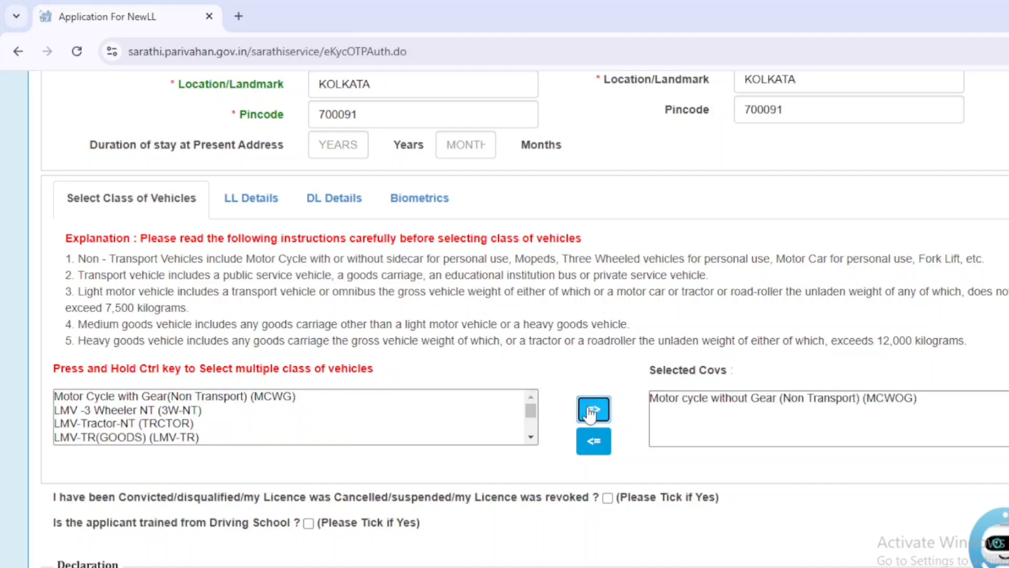
Step: Open the Form 1 self declaration and answer YES to distinguishing with each eye (b) and NO to all other fitness questions
{"action": "scroll", "coordinate": [737, 413], "scroll_direction": "down", "scroll_amount": 3}
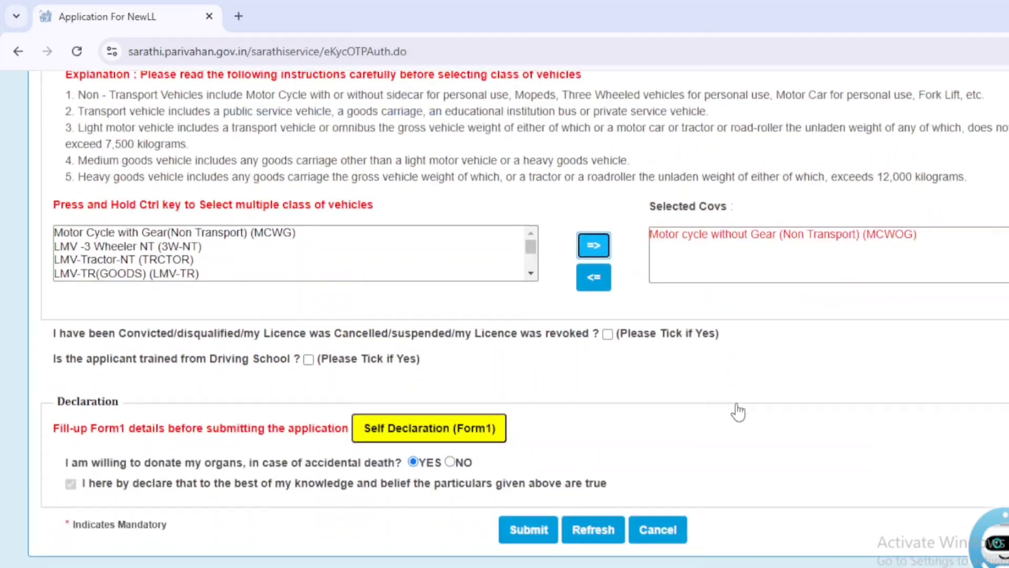
{"action": "scroll", "coordinate": [738, 412], "scroll_direction": "down", "scroll_amount": 2}
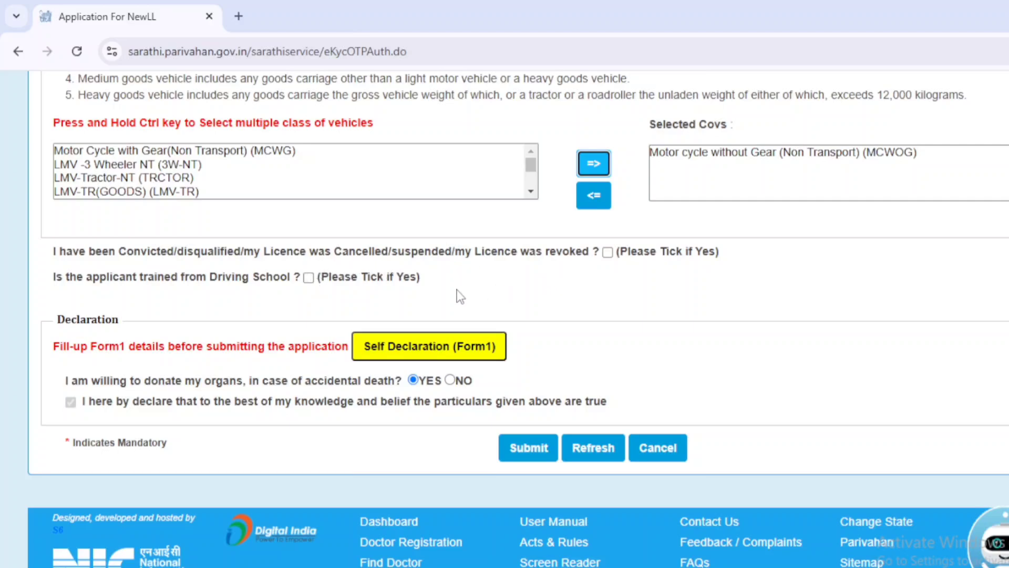
{"action": "left_click", "coordinate": [383, 350]}
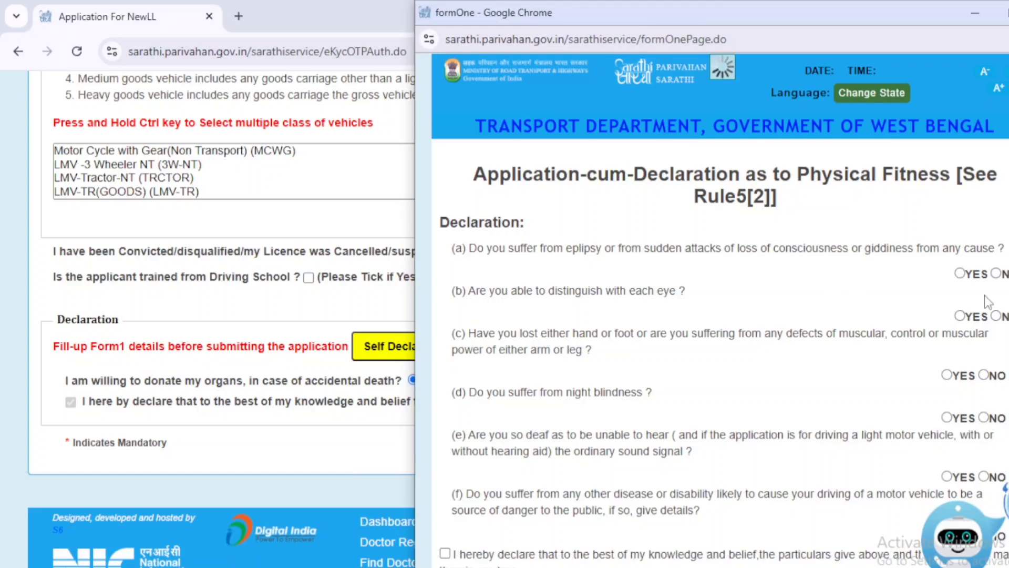
{"action": "left_click", "coordinate": [996, 297]}
{"action": "scroll", "coordinate": [975, 248], "scroll_direction": "down", "scroll_amount": 3}
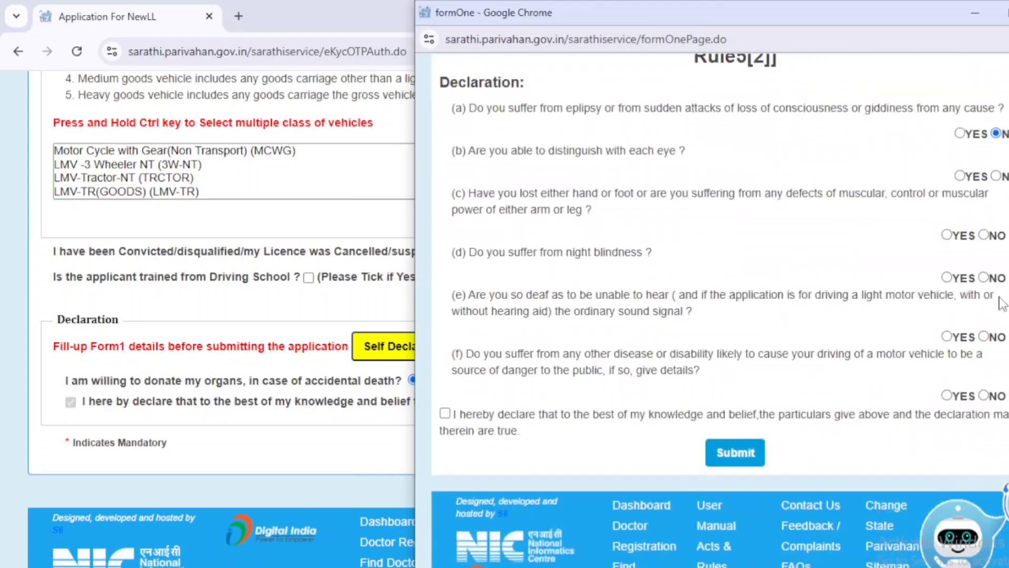
{"action": "left_click", "coordinate": [959, 176]}
{"action": "left_click", "coordinate": [983, 234]}
{"action": "left_click", "coordinate": [983, 278]}
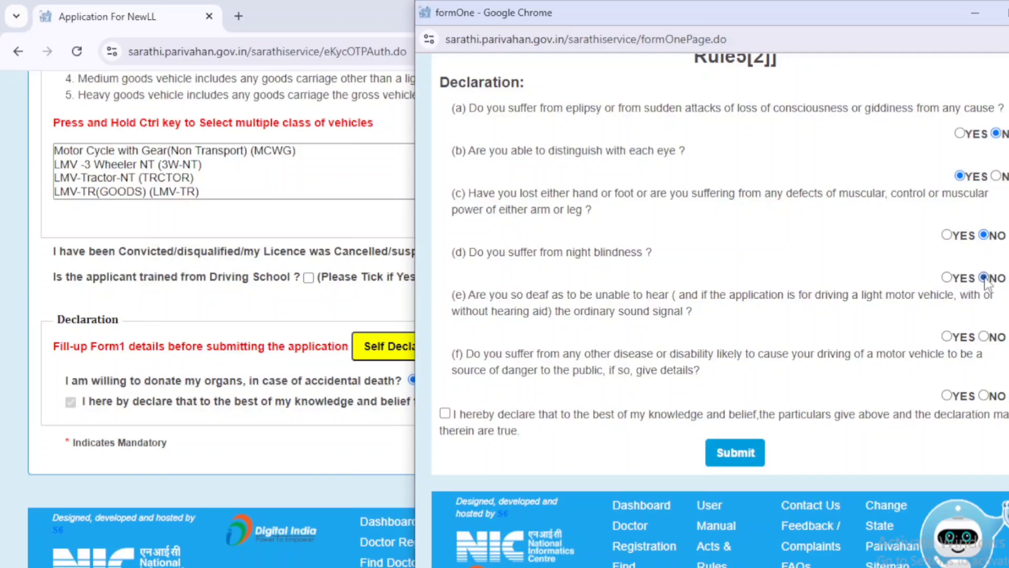
{"action": "left_click", "coordinate": [984, 395]}
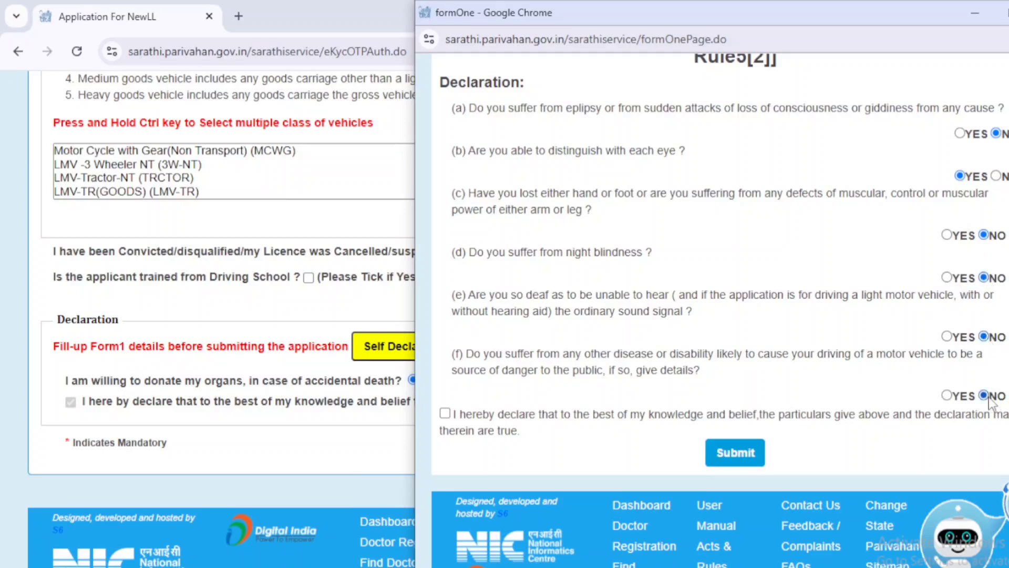
Step: Accept the truth declaration on Form 1 and submit the physical fitness self declaration
{"action": "left_click", "coordinate": [445, 414]}
{"action": "left_click", "coordinate": [735, 453]}
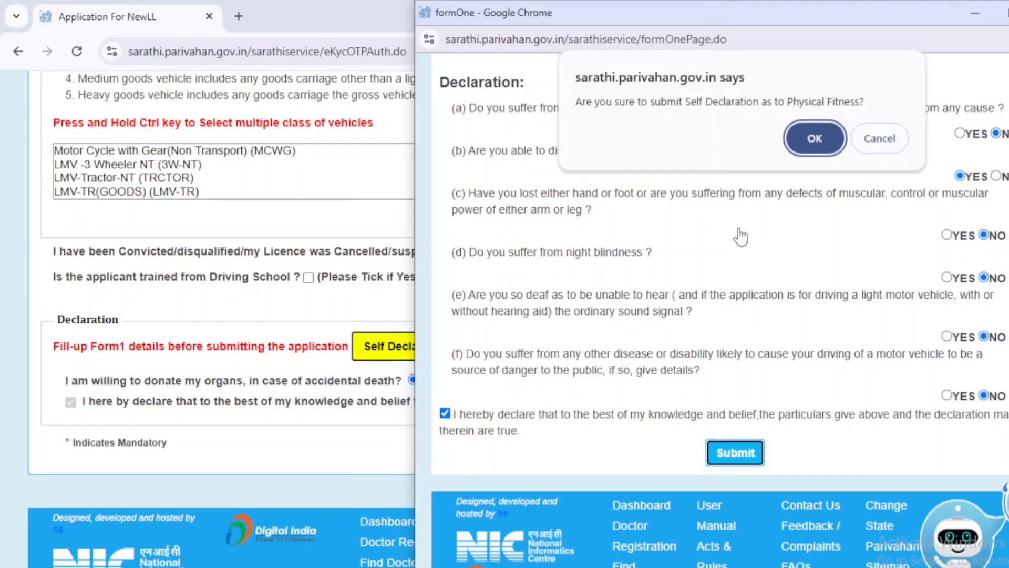
{"action": "left_click", "coordinate": [815, 138]}
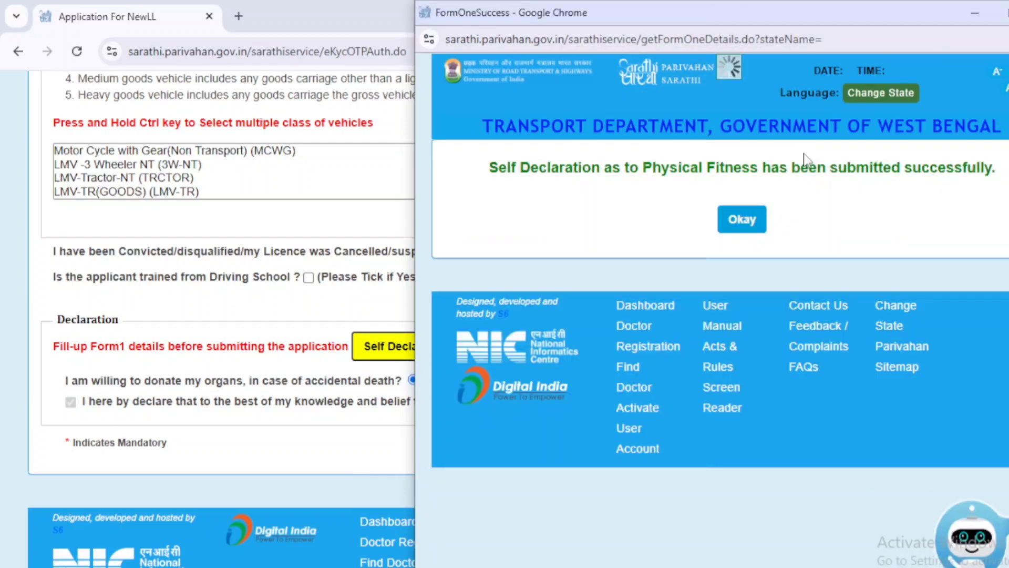
Step: Close the Form 1 submission notice, submit the new learner's licence application, and accept its confirmation prompts
{"action": "left_click", "coordinate": [742, 234]}
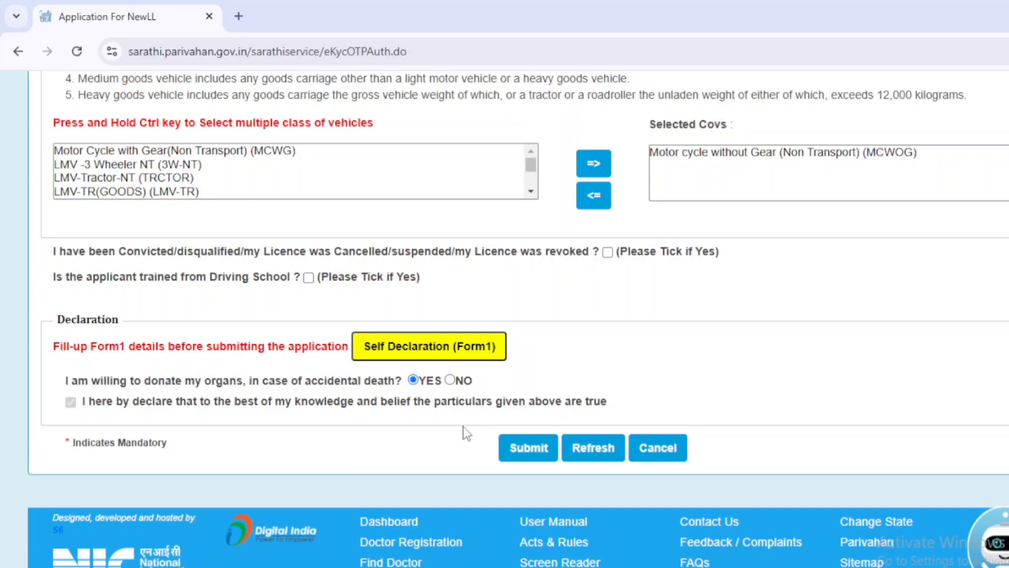
{"action": "left_click", "coordinate": [514, 453]}
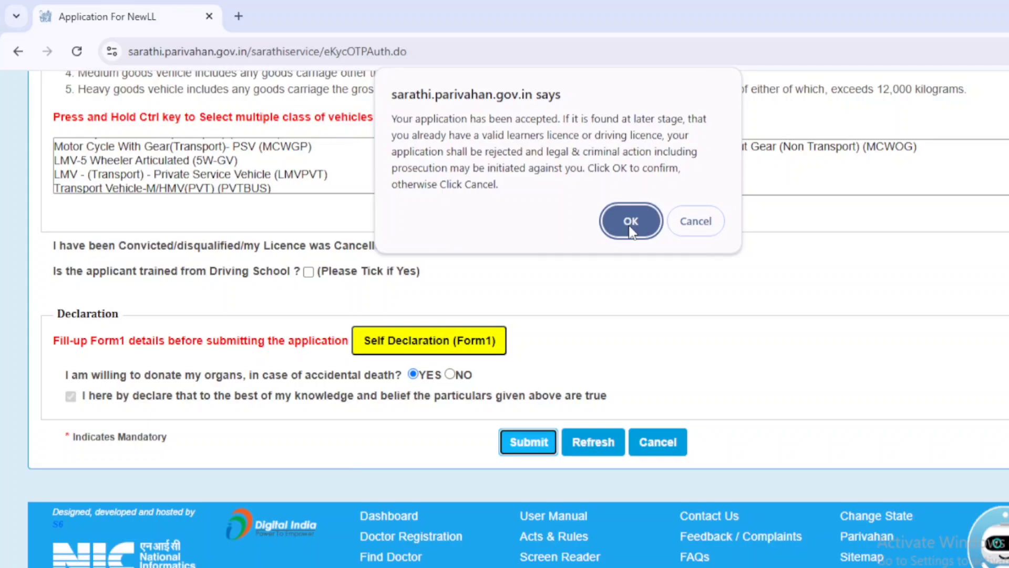
{"action": "left_click", "coordinate": [630, 221]}
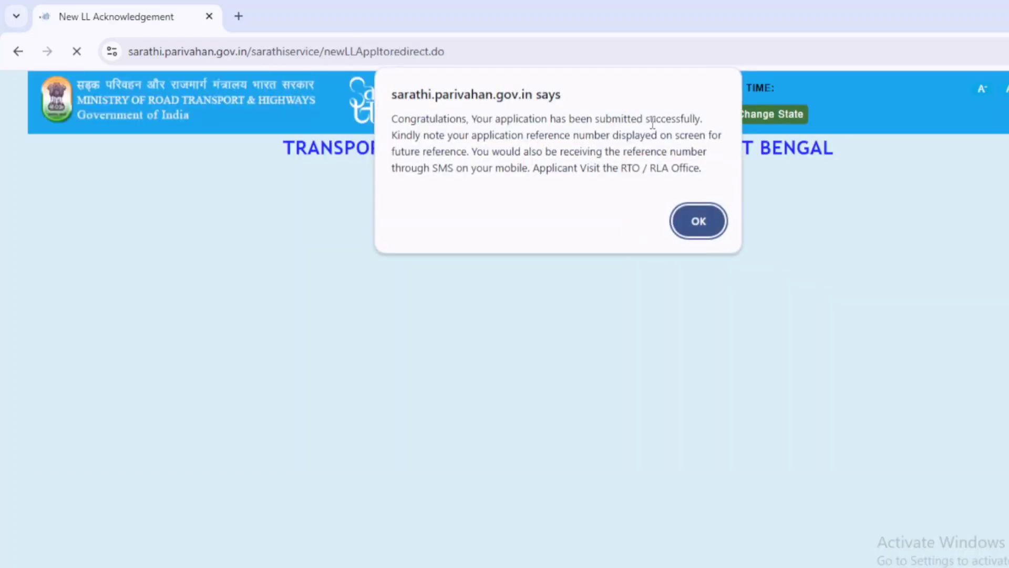
{"action": "left_click", "coordinate": [699, 221]}
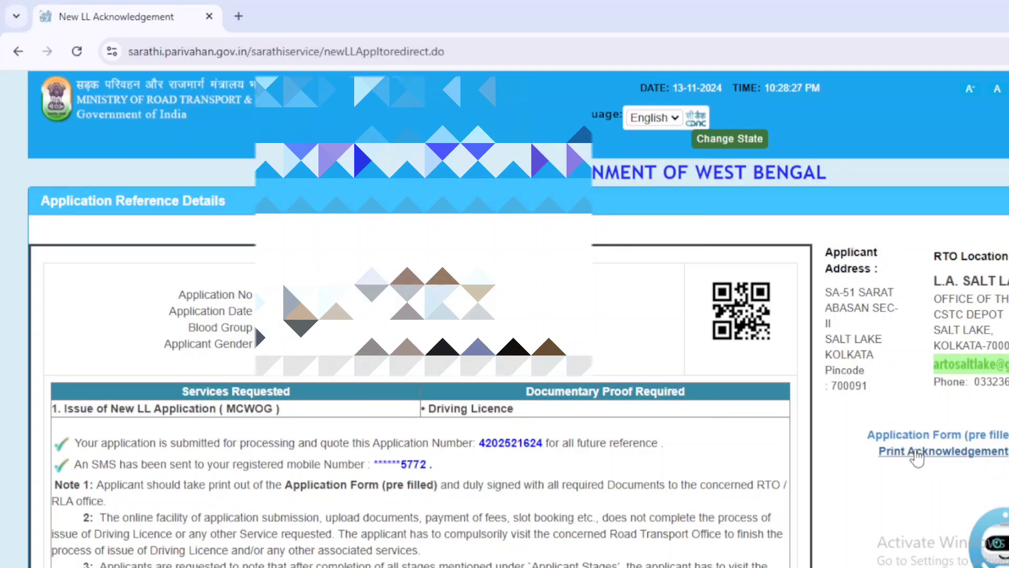
Step: Continue from the application acknowledgement to the application status page and submit the captcha to open the pending stages
{"action": "scroll", "coordinate": [917, 458], "scroll_direction": "down", "scroll_amount": 5}
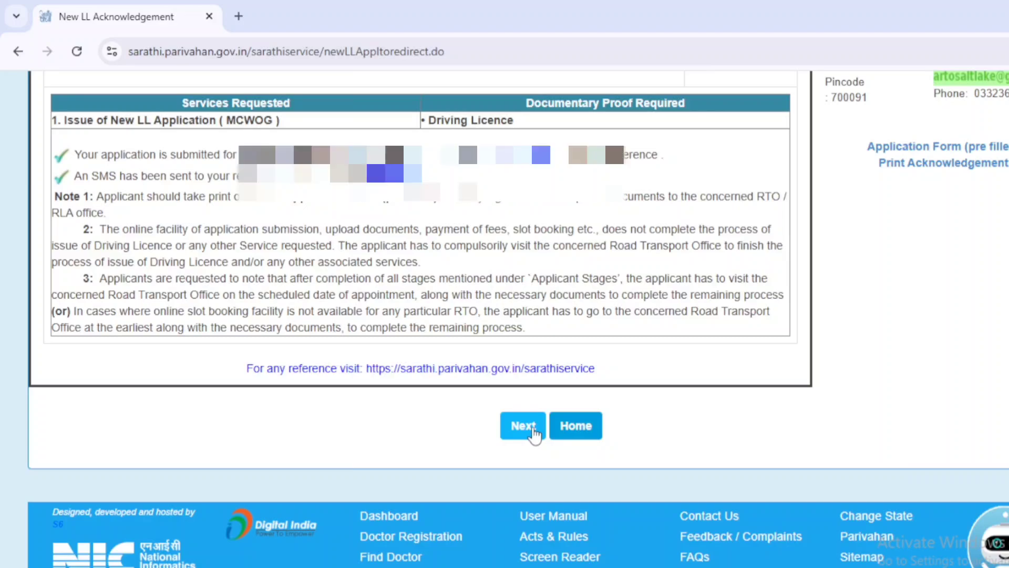
{"action": "left_click", "coordinate": [534, 434]}
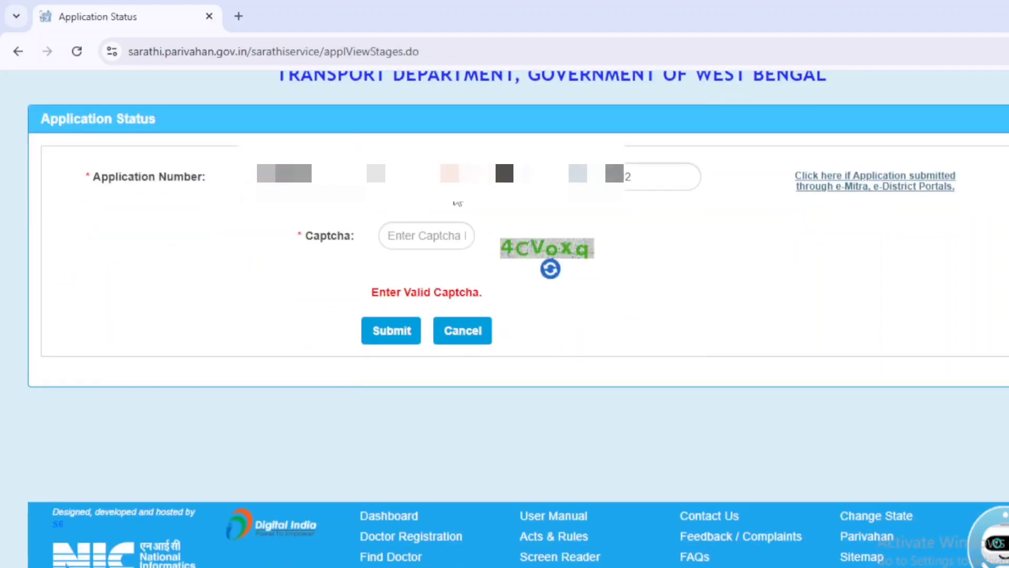
{"action": "left_click", "coordinate": [419, 239]}
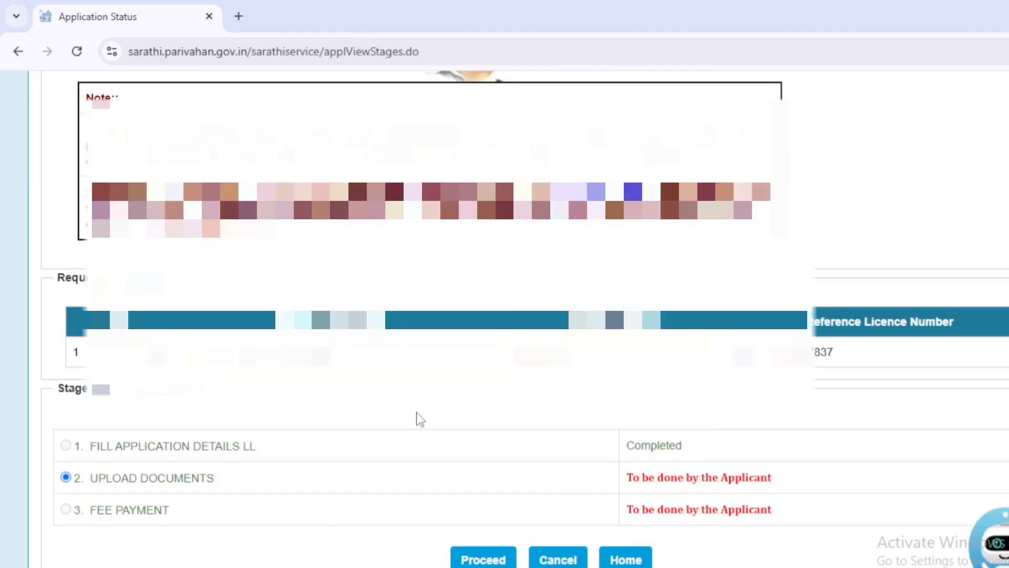
Step: Review the application status, proceed with the UPLOAD DOCUMENTS stage, and accept the applicant info to open the required documents
{"action": "scroll", "coordinate": [418, 412], "scroll_direction": "up", "scroll_amount": 5}
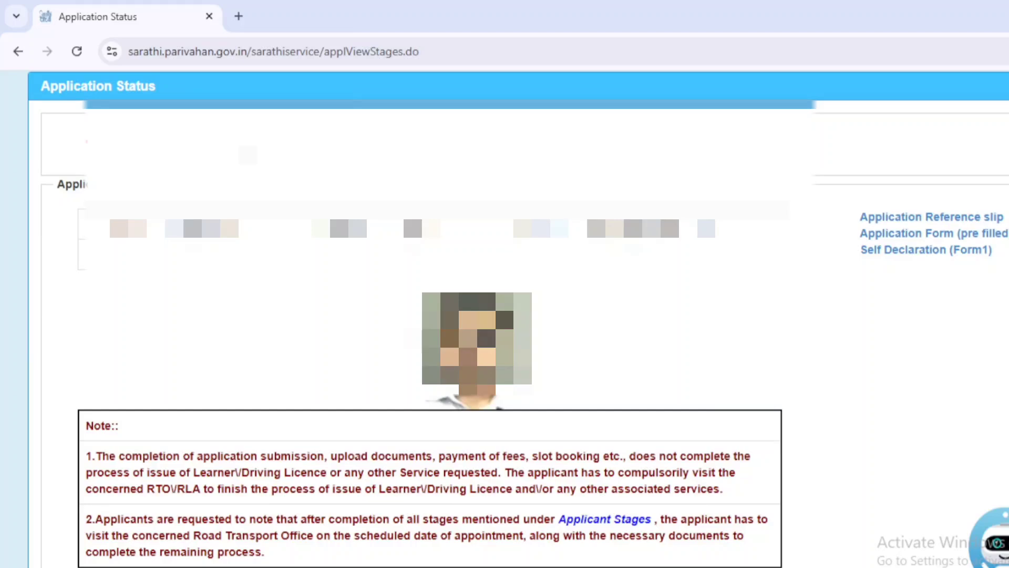
{"action": "scroll", "coordinate": [504, 316], "scroll_direction": "down", "scroll_amount": 10}
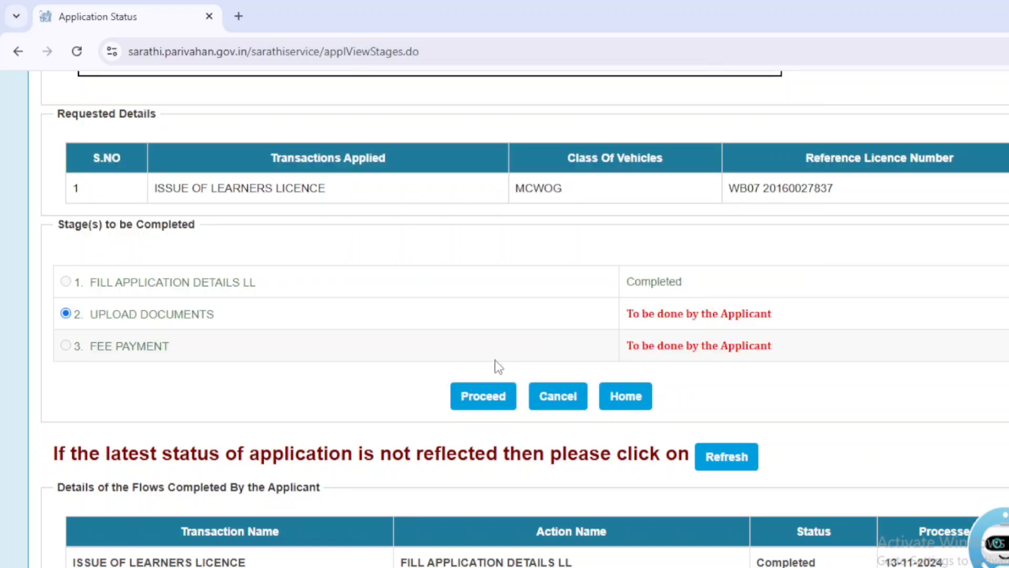
{"action": "left_click", "coordinate": [472, 401]}
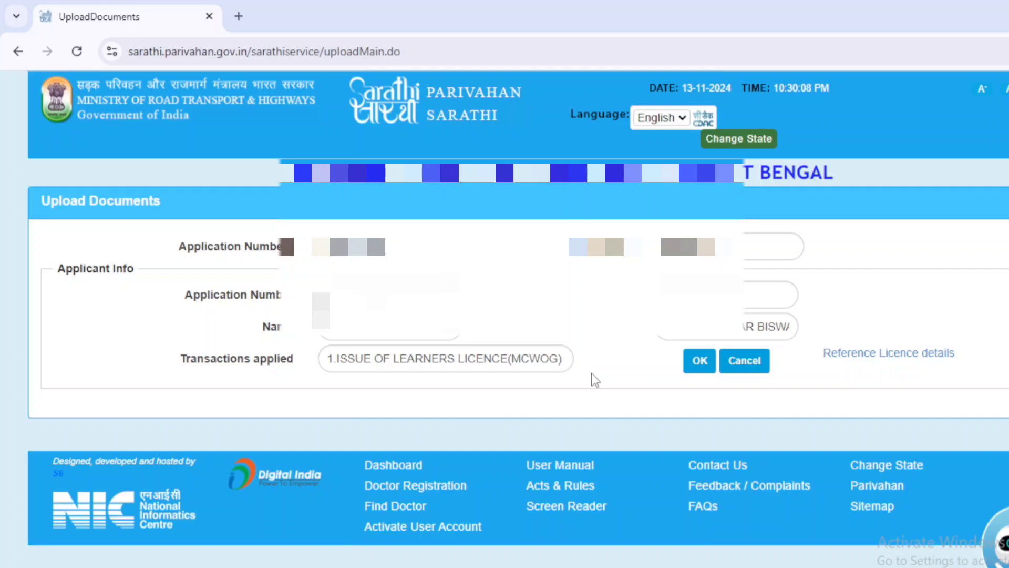
{"action": "left_click", "coordinate": [689, 362]}
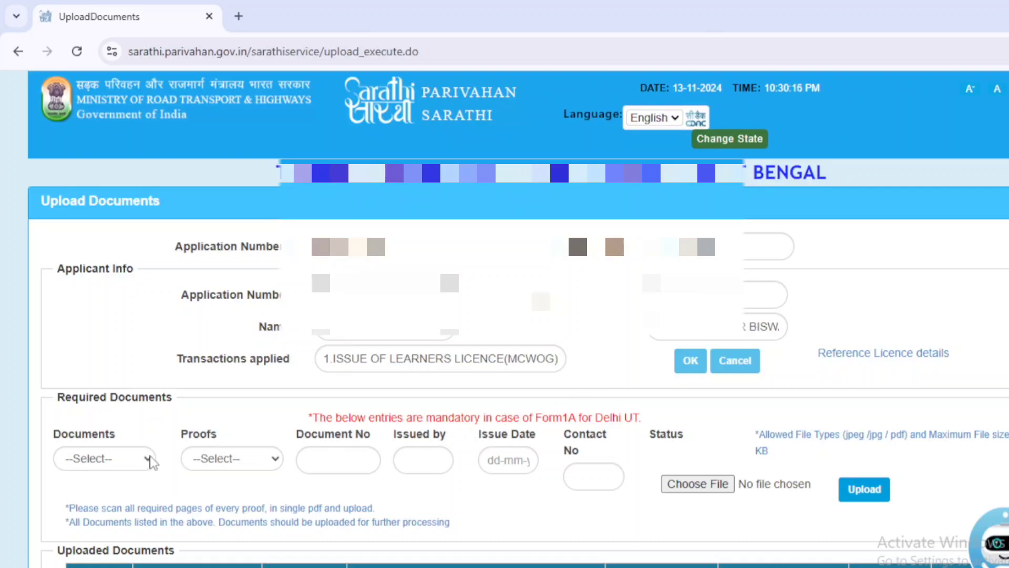
Step: Set the required document to Driving Licence and its proof to Driving License
{"action": "left_click", "coordinate": [111, 462]}
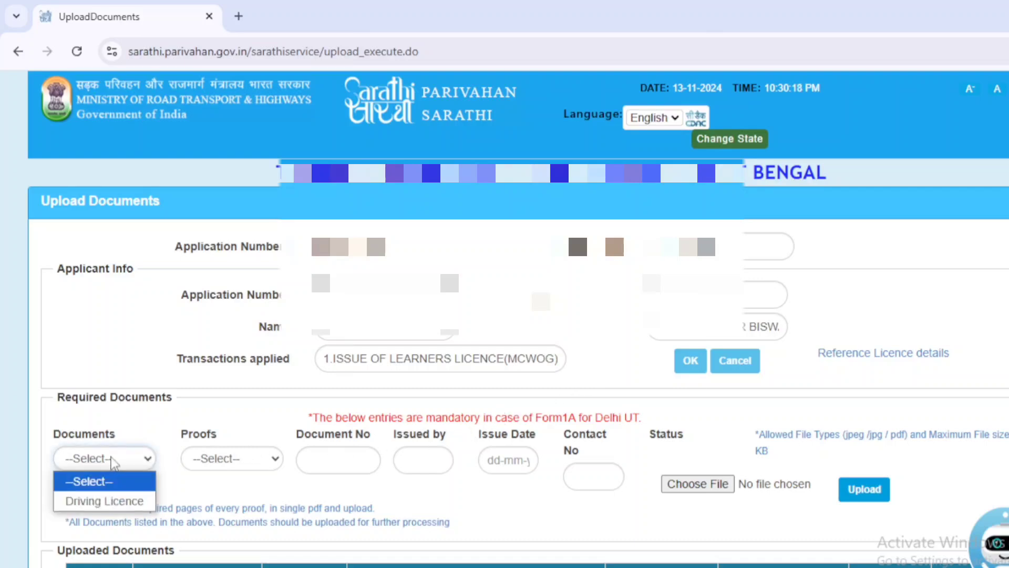
{"action": "left_click", "coordinate": [105, 501]}
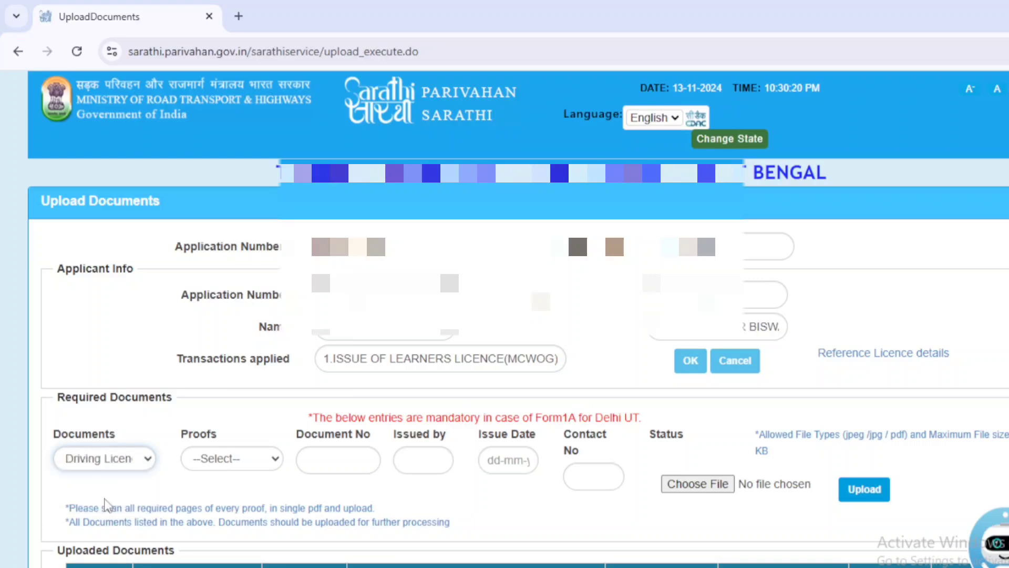
{"action": "left_click", "coordinate": [248, 462]}
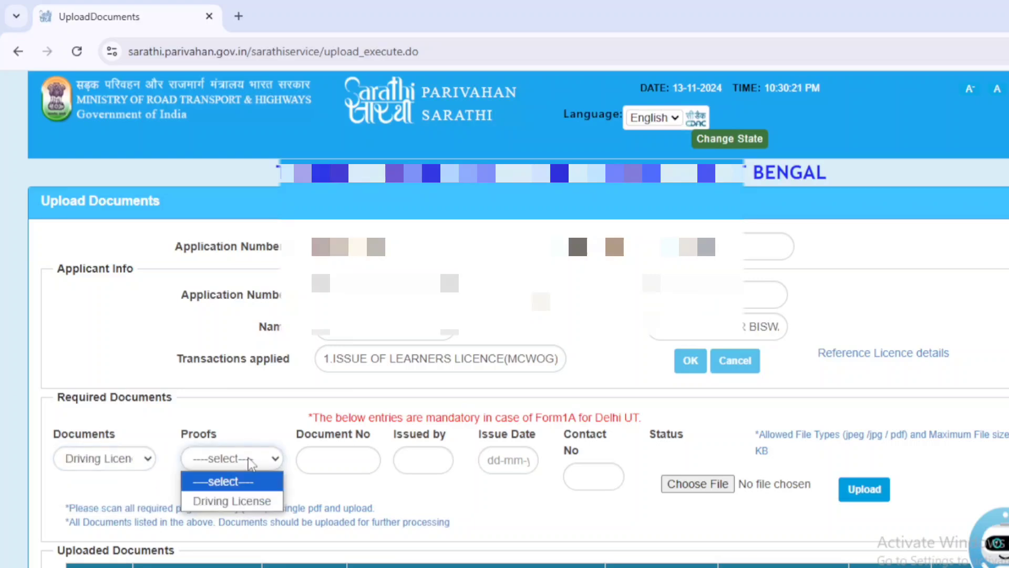
{"action": "left_click", "coordinate": [244, 500]}
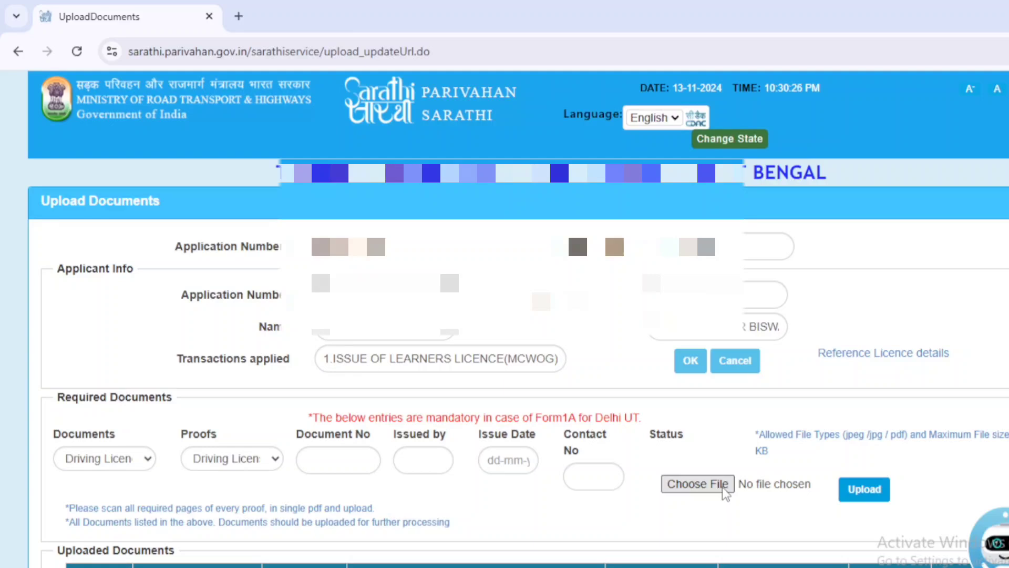
Step: Upload IMG-20241008-WA0009_copy_576x198 from Downloads as the driving licence proof and confirm it
{"action": "left_click", "coordinate": [724, 489]}
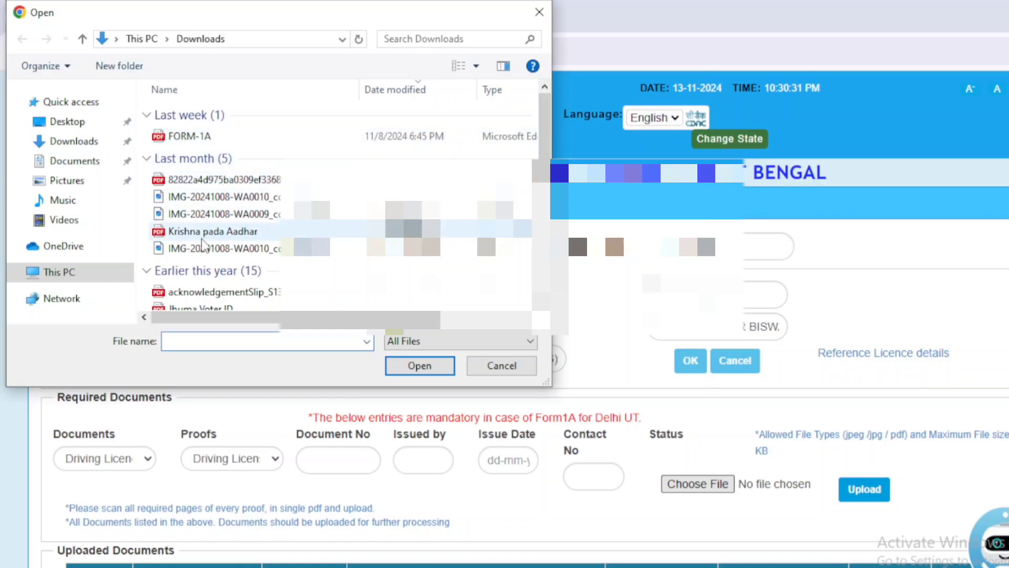
{"action": "left_click", "coordinate": [204, 215]}
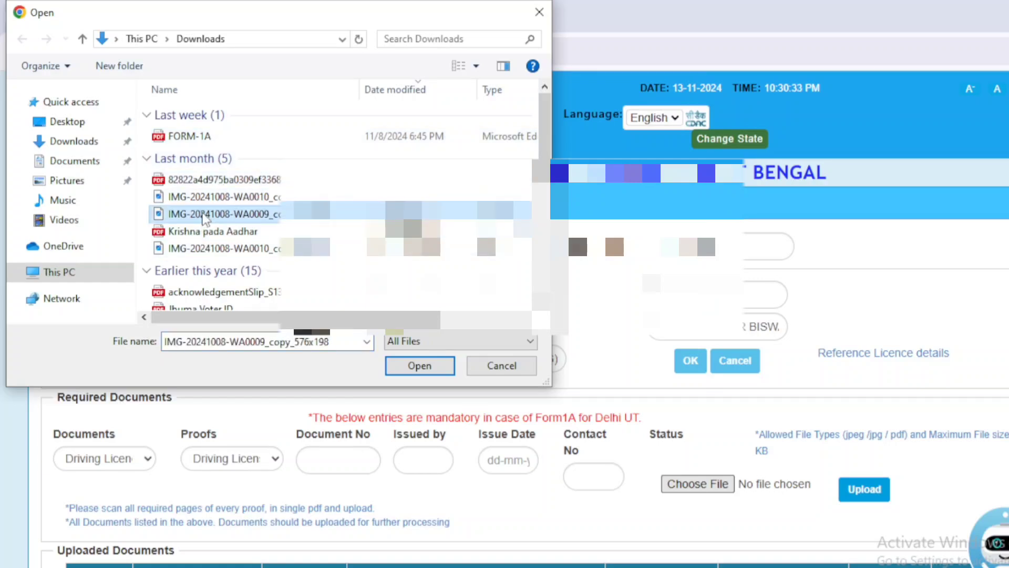
{"action": "left_click", "coordinate": [402, 367]}
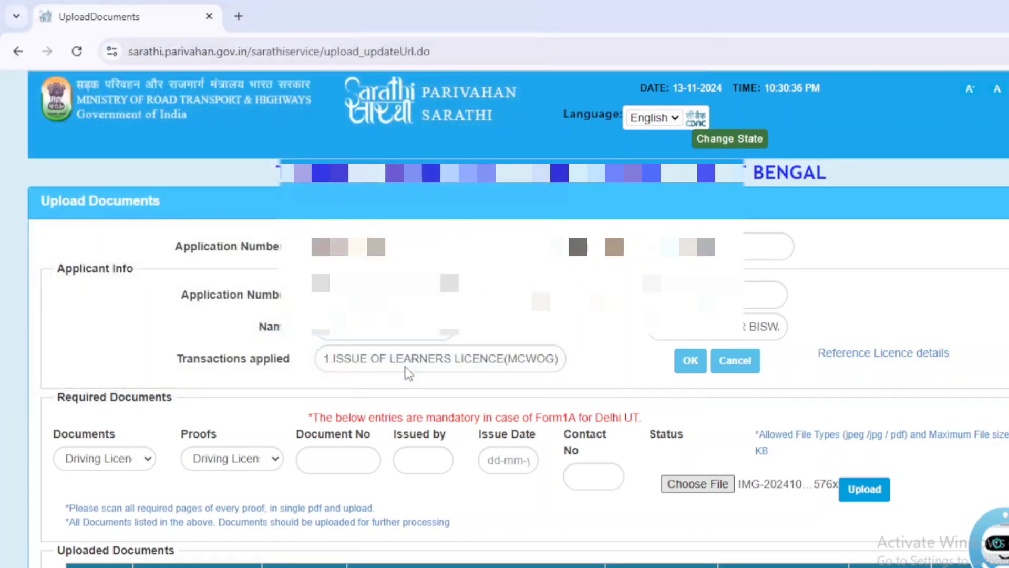
{"action": "left_click", "coordinate": [865, 490]}
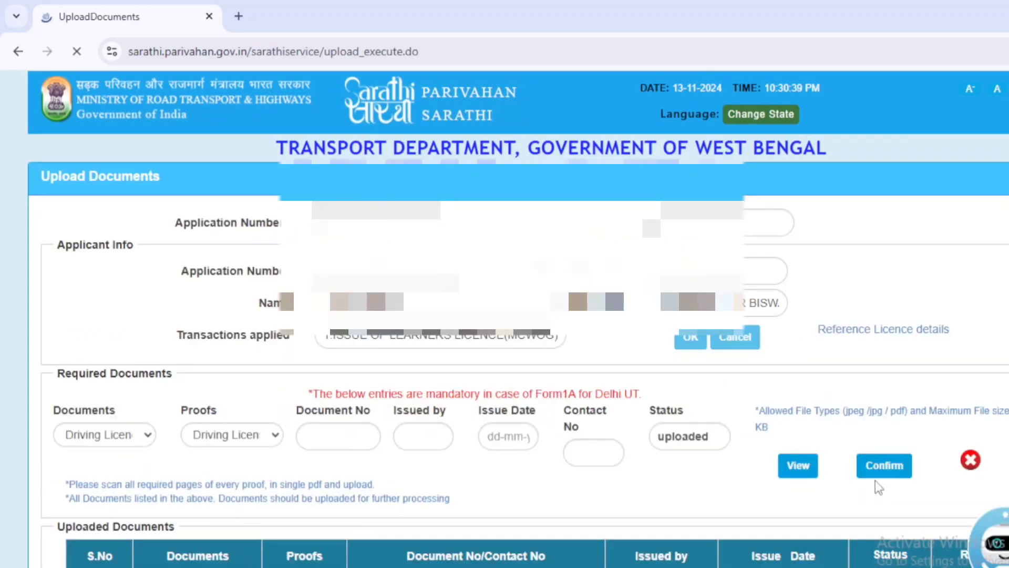
{"action": "scroll", "coordinate": [888, 476], "scroll_direction": "down", "scroll_amount": 4}
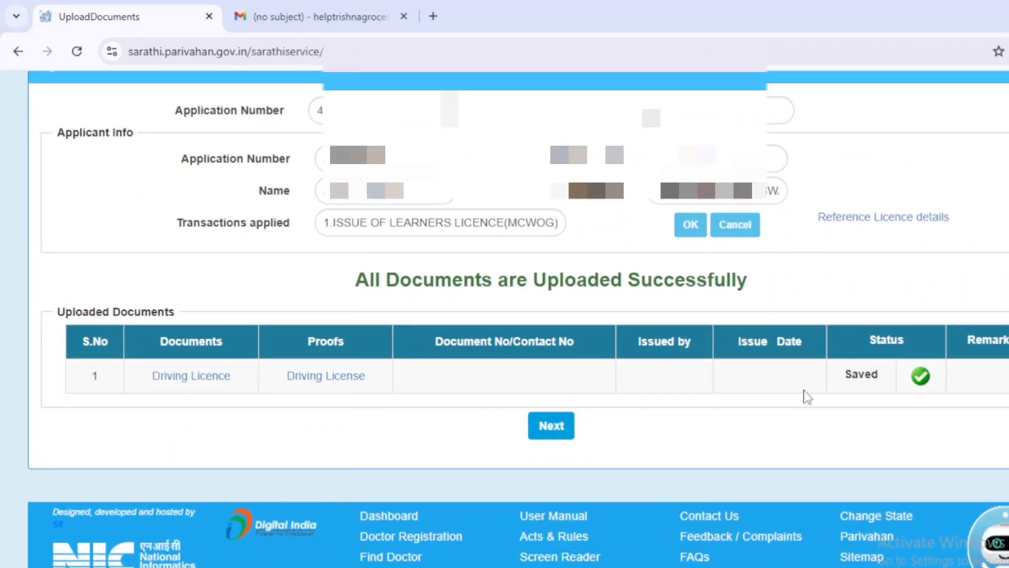
Step: Finish the document upload and proceed with the FEE PAYMENT stage of the application
{"action": "left_click", "coordinate": [557, 425]}
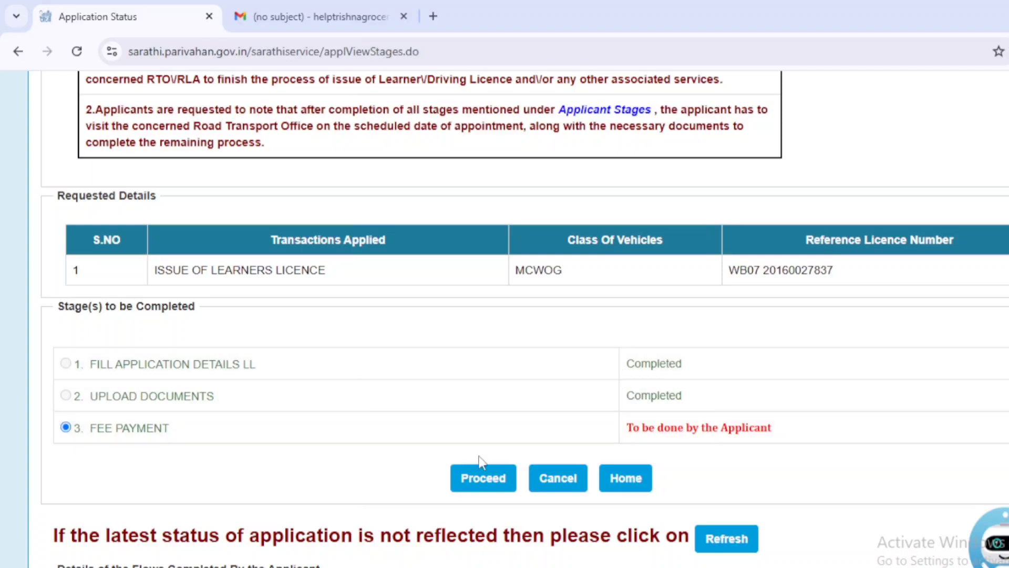
{"action": "left_click", "coordinate": [493, 480]}
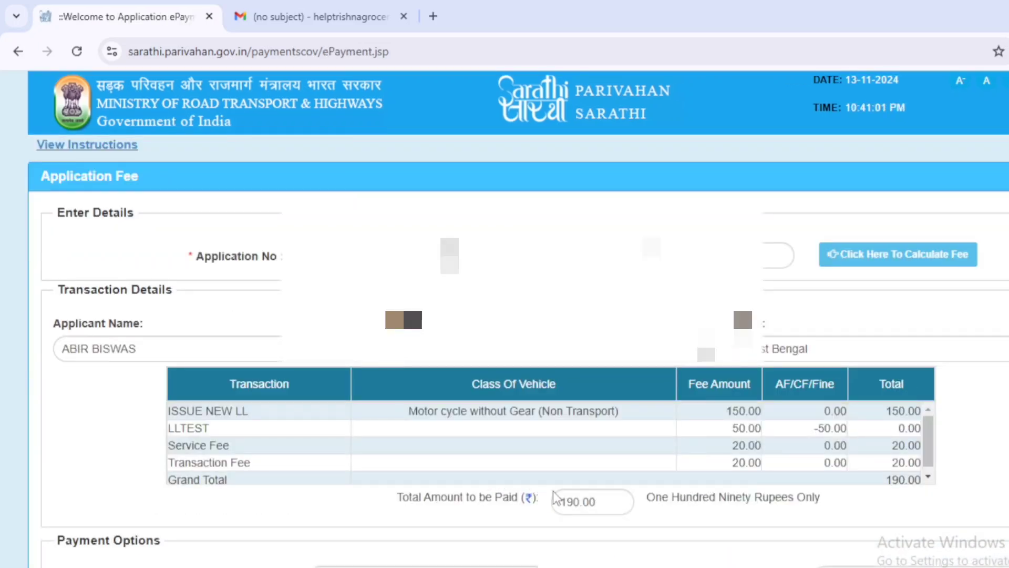
Step: Select GRIPS West bengal as the payment gateway and enter the captcha to start paying the application fee
{"action": "scroll", "coordinate": [555, 497], "scroll_direction": "down", "scroll_amount": 3}
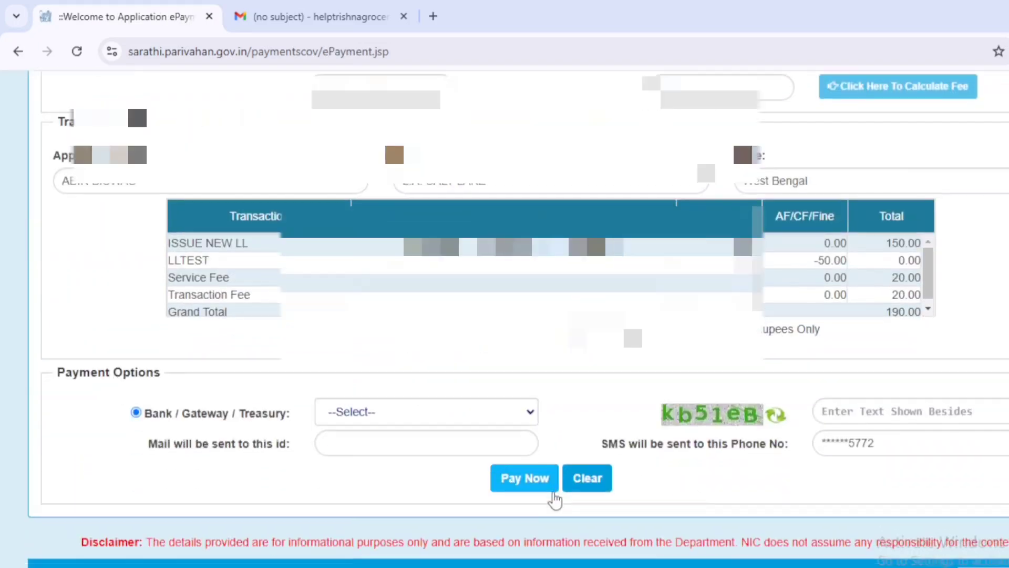
{"action": "left_click", "coordinate": [421, 410]}
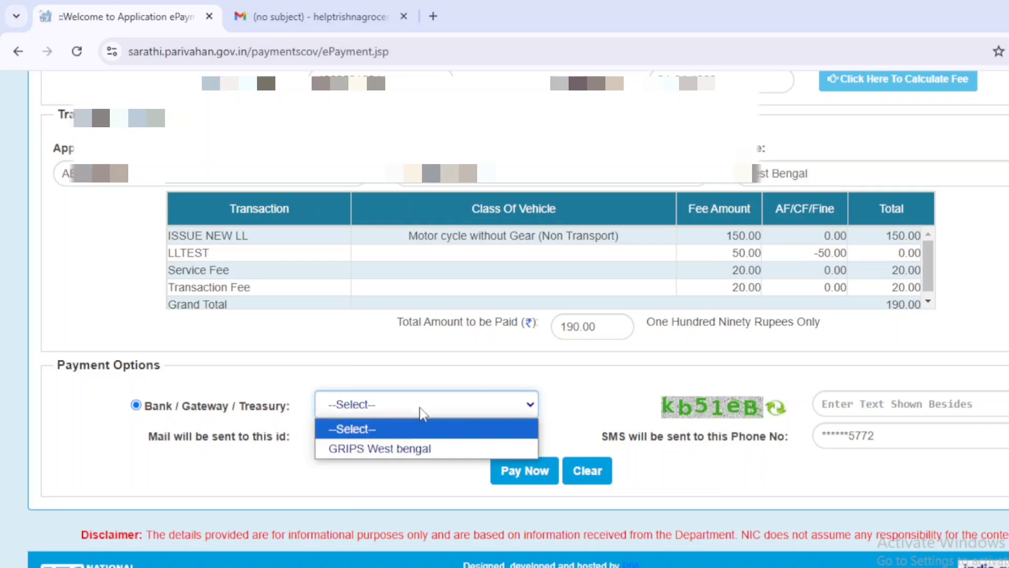
{"action": "left_click", "coordinate": [395, 450]}
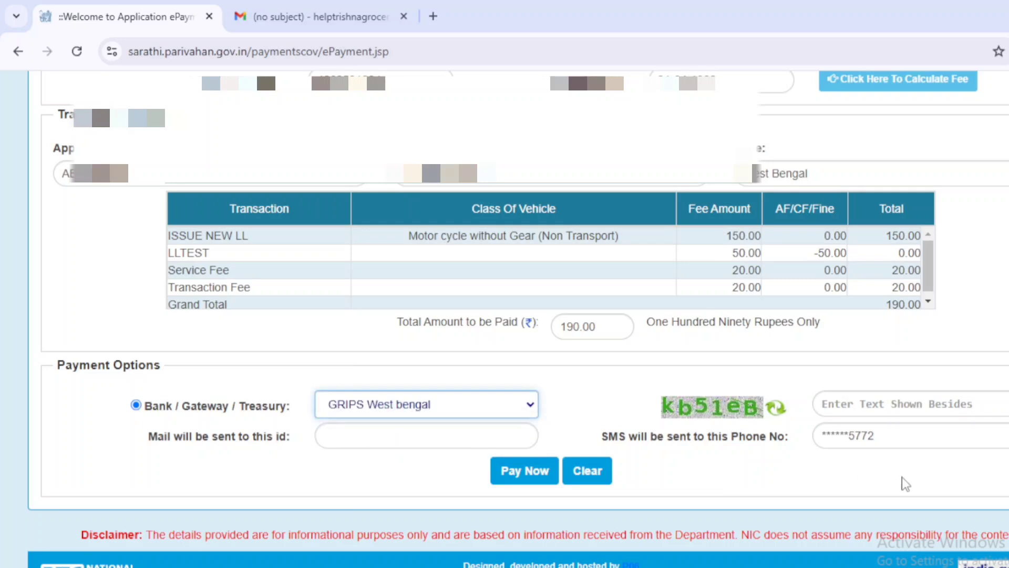
{"action": "left_click", "coordinate": [898, 403]}
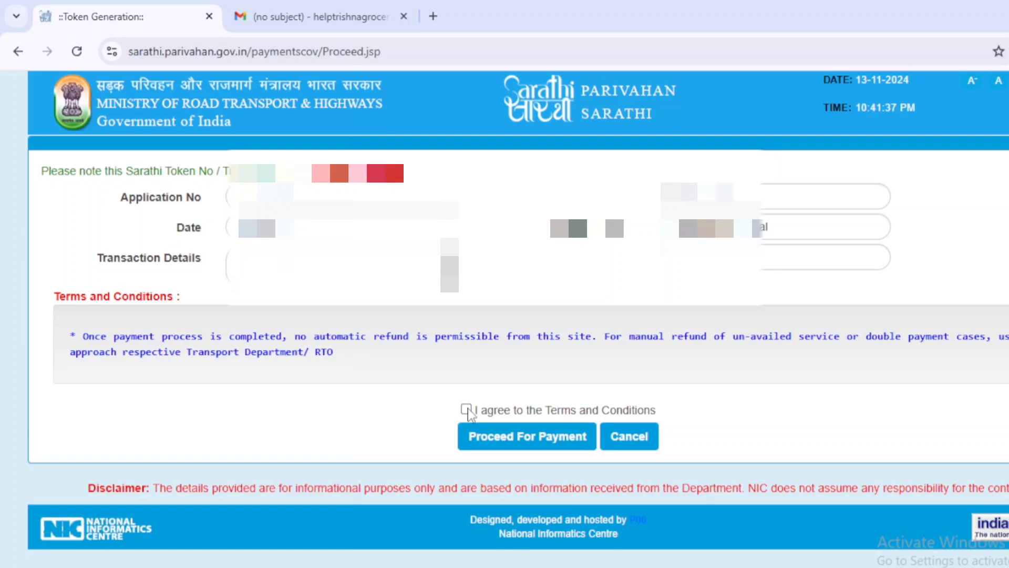
Step: Agree to the payment terms and conditions and proceed for payment
{"action": "left_click", "coordinate": [506, 451]}
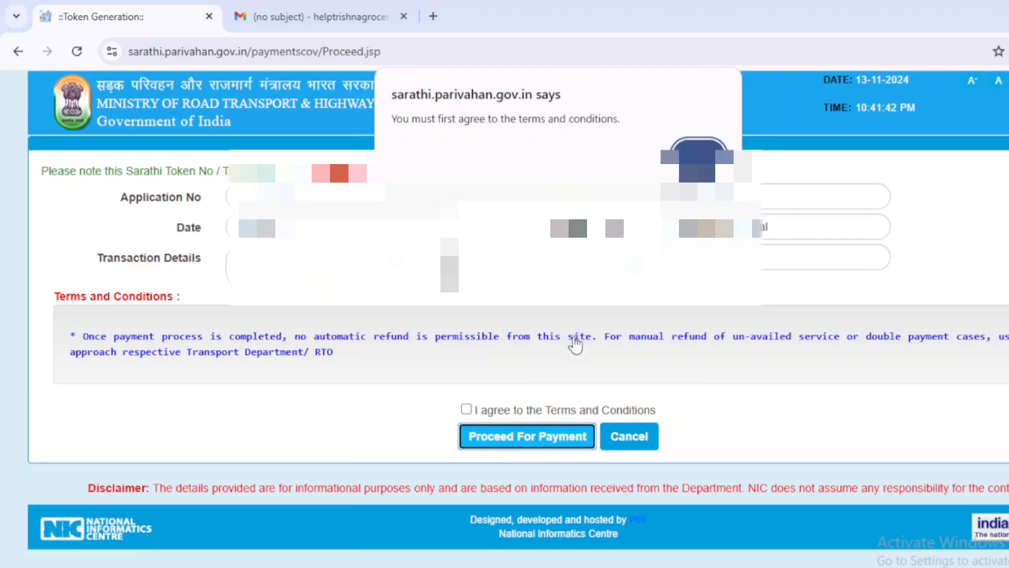
{"action": "left_click", "coordinate": [699, 150]}
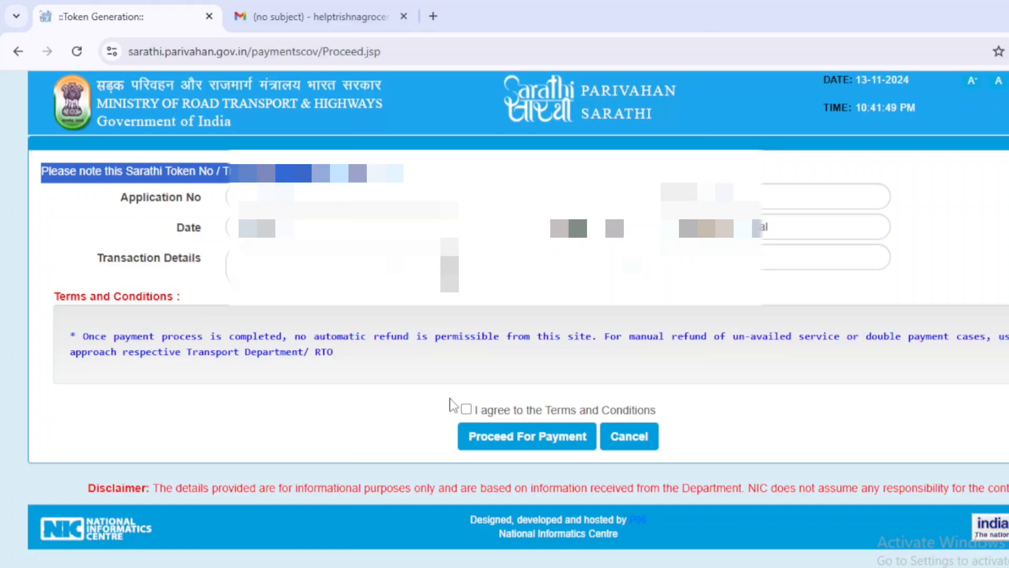
{"action": "left_click", "coordinate": [466, 409]}
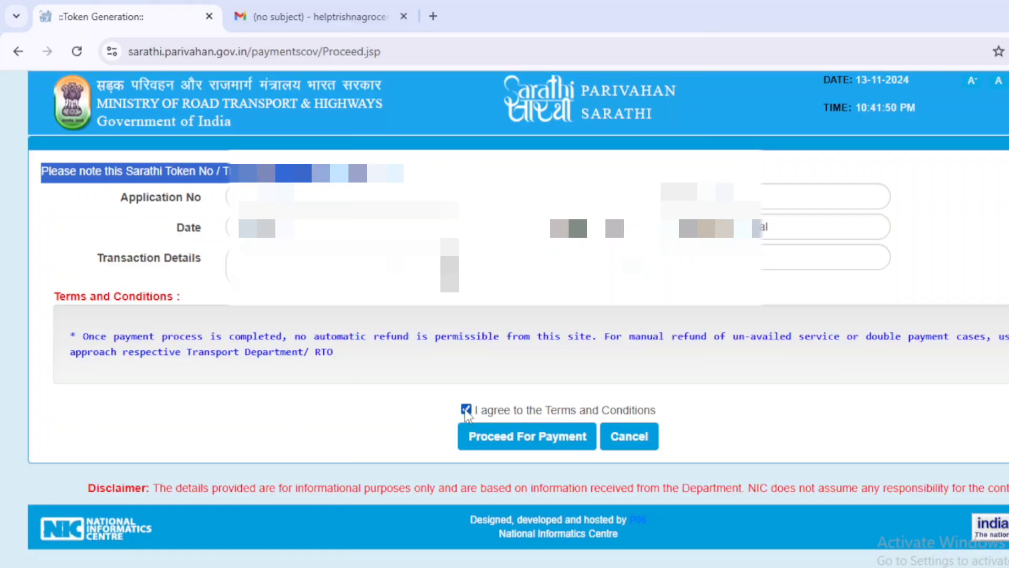
{"action": "left_click", "coordinate": [508, 441]}
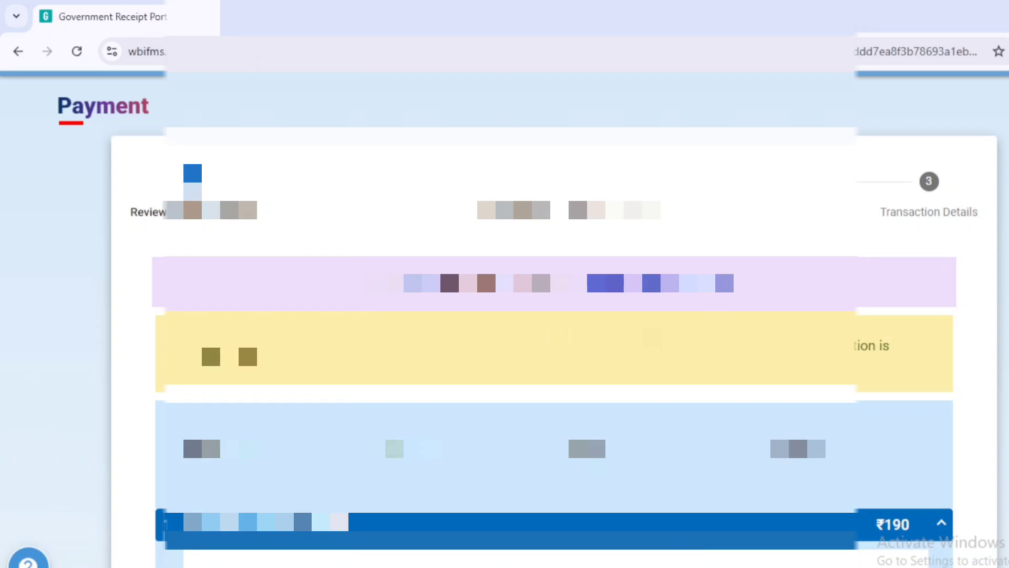
Step: Review and confirm the GRIPS payment details, and set the payment mode to SBI Epay
{"action": "scroll", "coordinate": [555, 315], "scroll_direction": "down", "scroll_amount": 9}
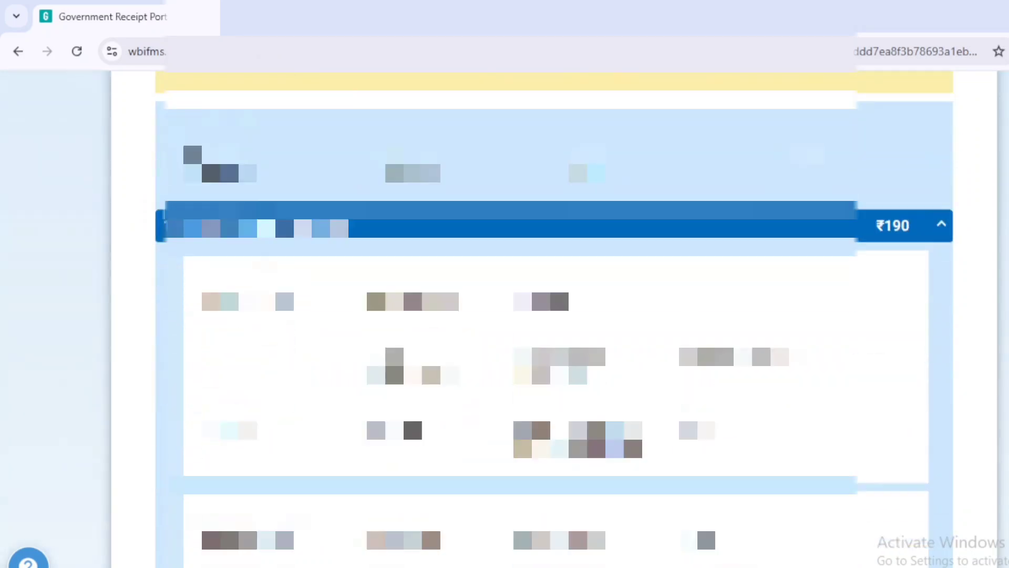
{"action": "scroll", "coordinate": [555, 315], "scroll_direction": "down", "scroll_amount": 3}
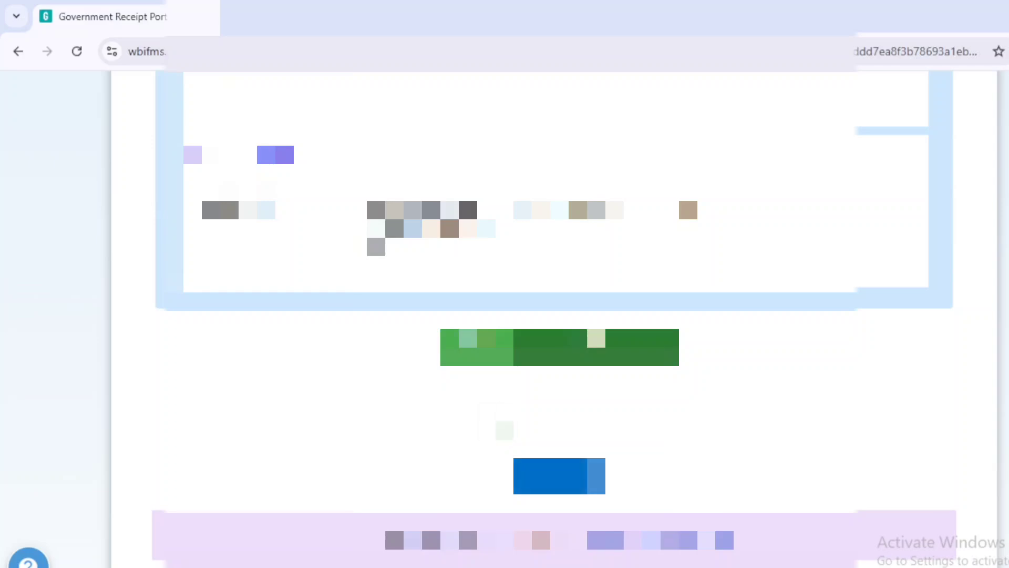
{"action": "left_click", "coordinate": [543, 471]}
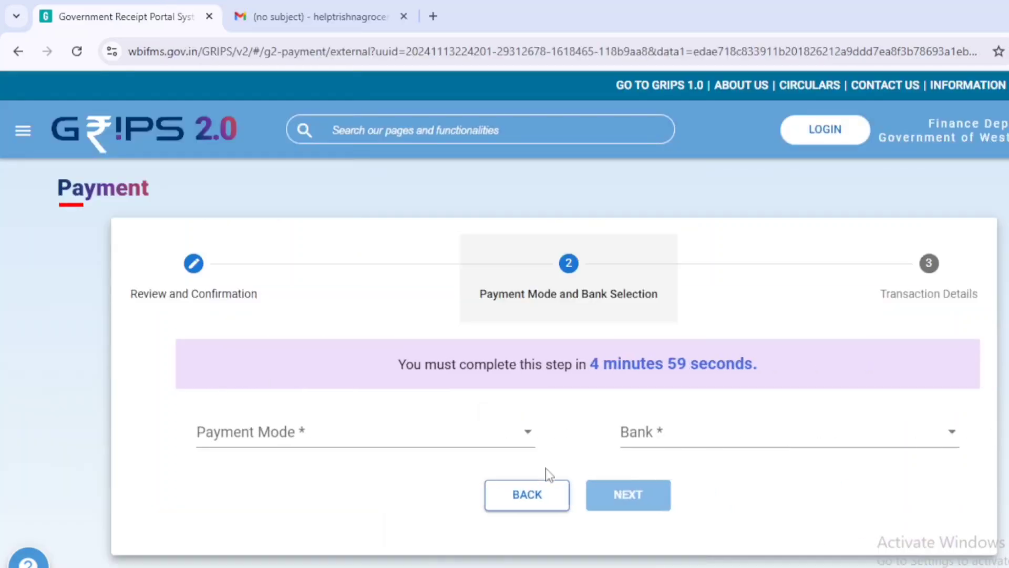
{"action": "left_click", "coordinate": [316, 443]}
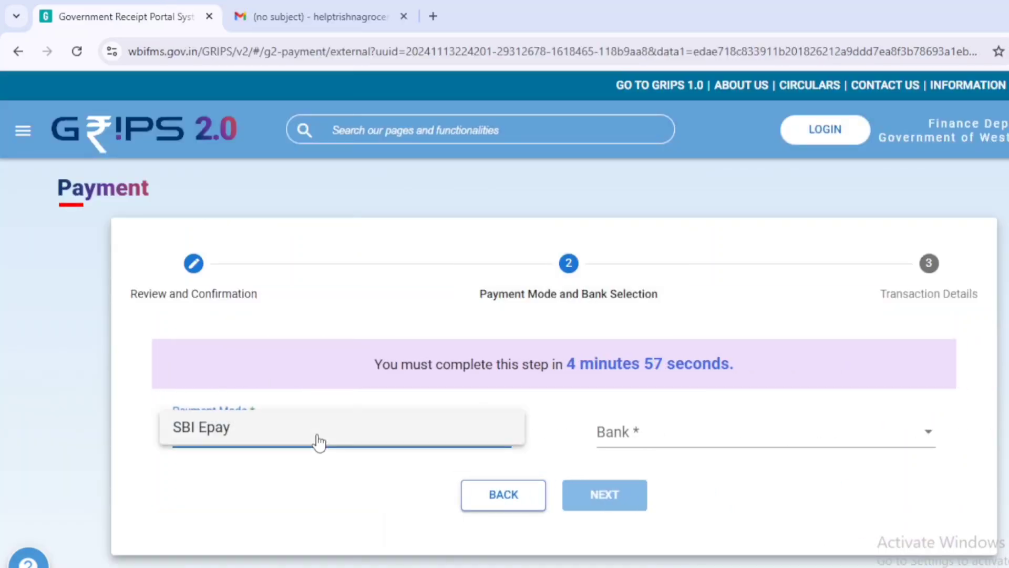
{"action": "left_click", "coordinate": [302, 444]}
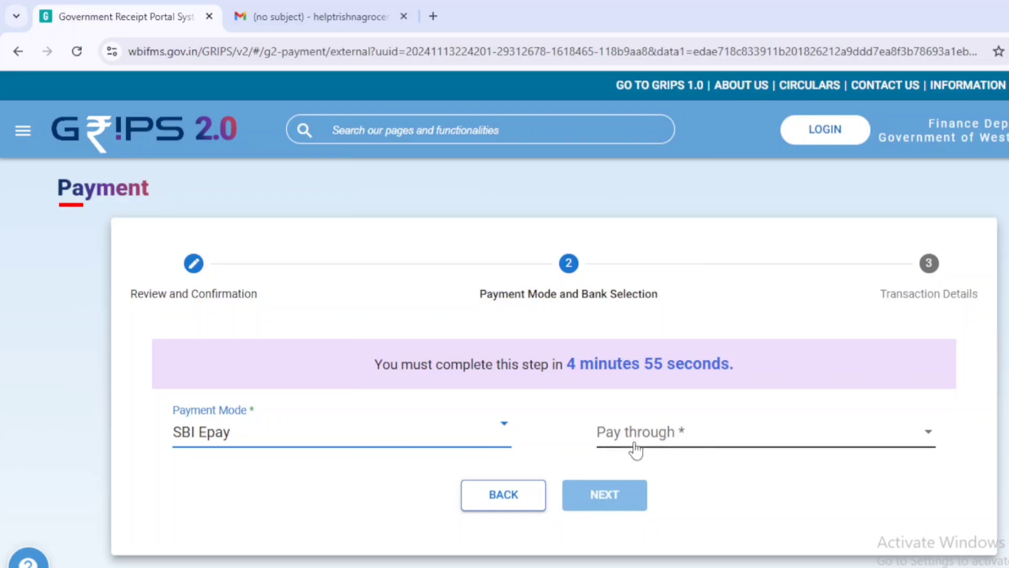
Step: Set the payment to go through Payment Gateway/Bank, acknowledge the generated transaction, and proceed to the SBI ePay portal
{"action": "left_click", "coordinate": [636, 446]}
{"action": "left_click", "coordinate": [634, 442]}
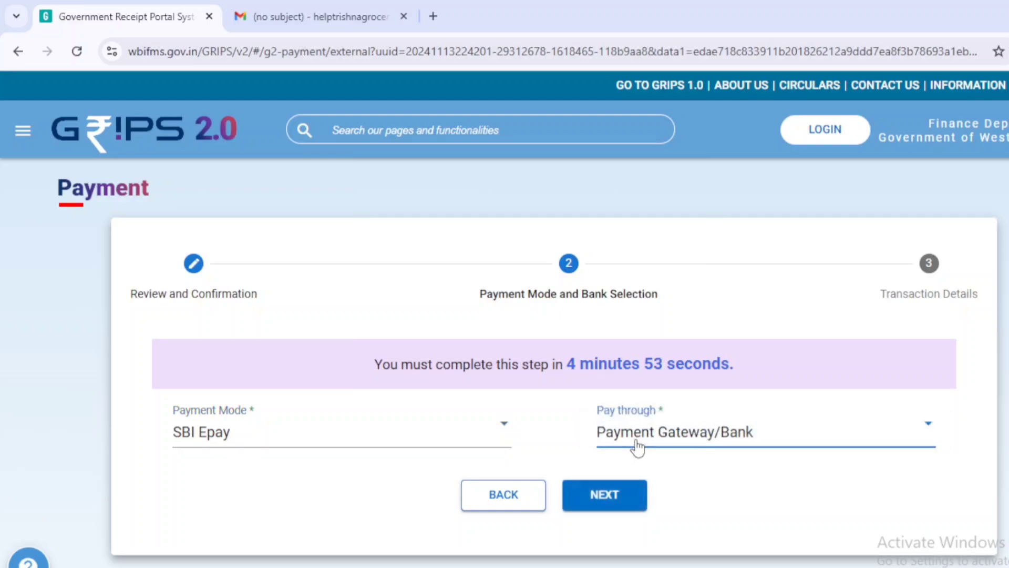
{"action": "left_click", "coordinate": [607, 497]}
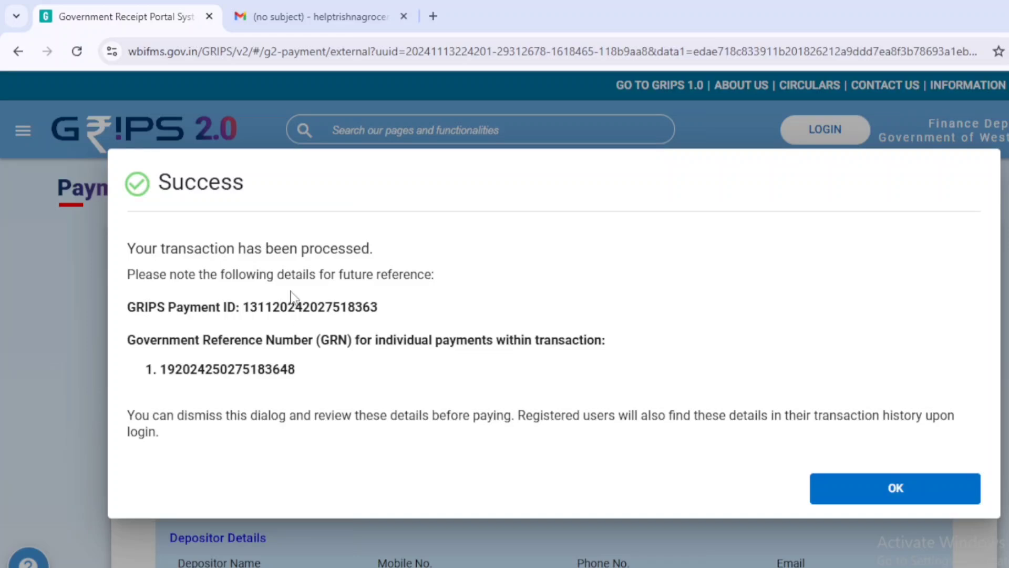
{"action": "left_click", "coordinate": [816, 484]}
{"action": "scroll", "coordinate": [823, 489], "scroll_direction": "down", "scroll_amount": 10}
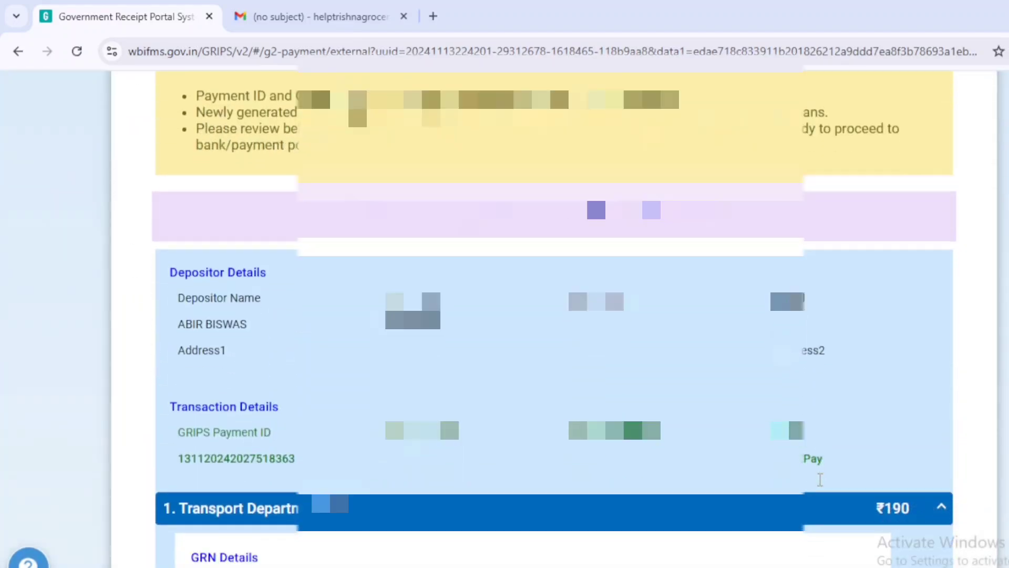
{"action": "scroll", "coordinate": [816, 473], "scroll_direction": "down", "scroll_amount": 8}
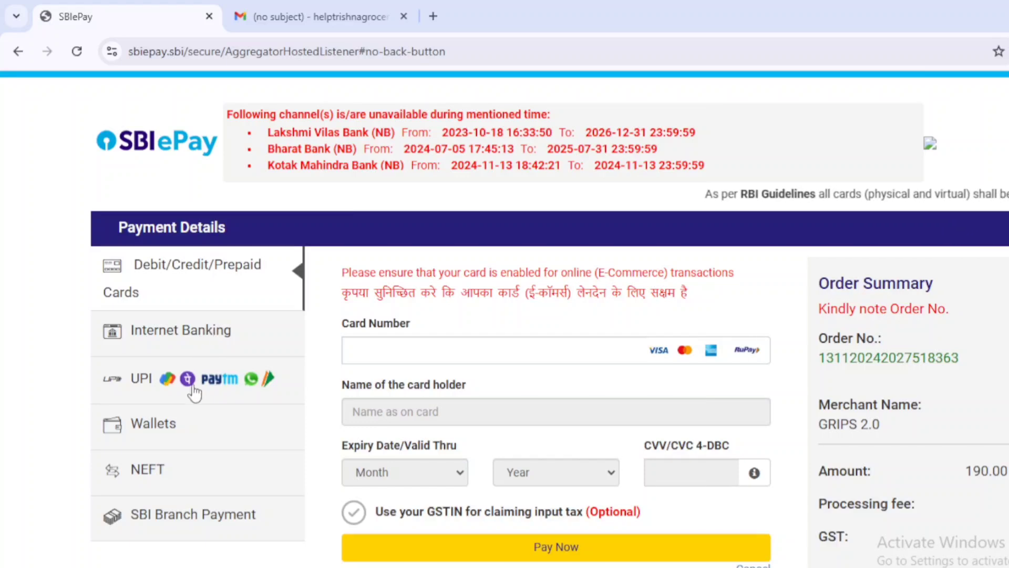
Step: Choose UPI with the Enter UPI ID option, fill in the payer's UPI ID, and validate it
{"action": "left_click", "coordinate": [163, 388]}
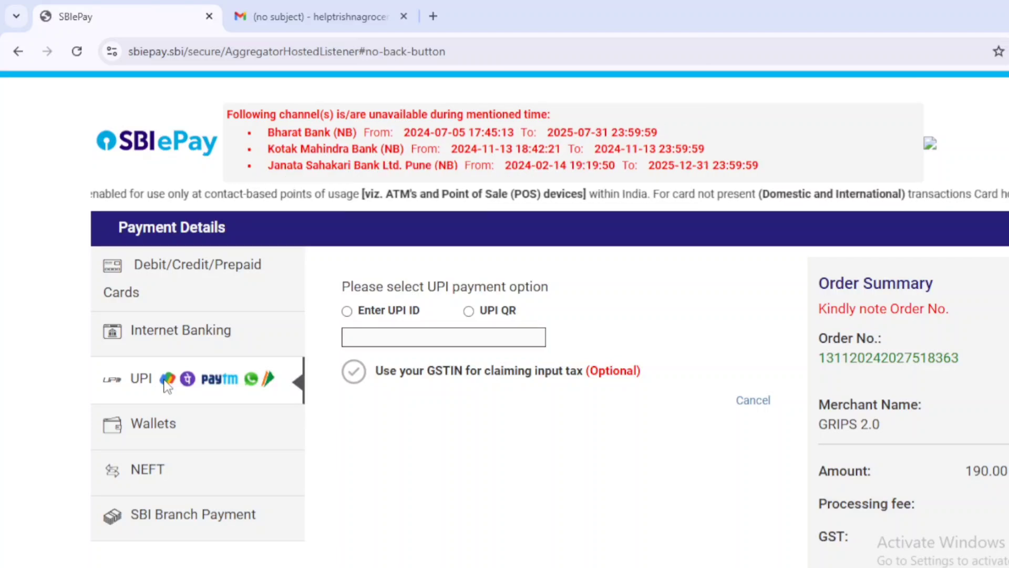
{"action": "left_click", "coordinate": [348, 210]}
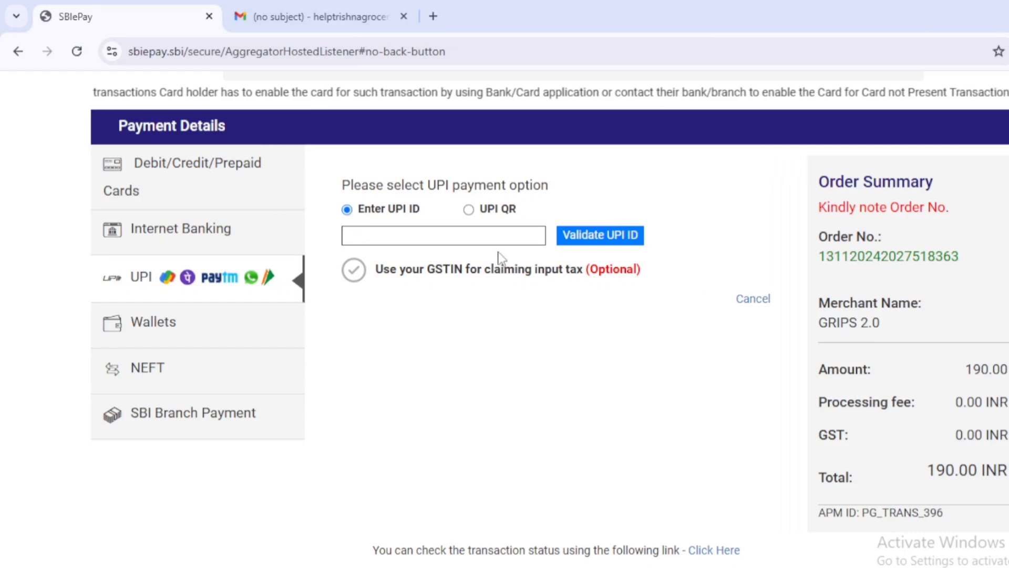
{"action": "left_click", "coordinate": [407, 236]}
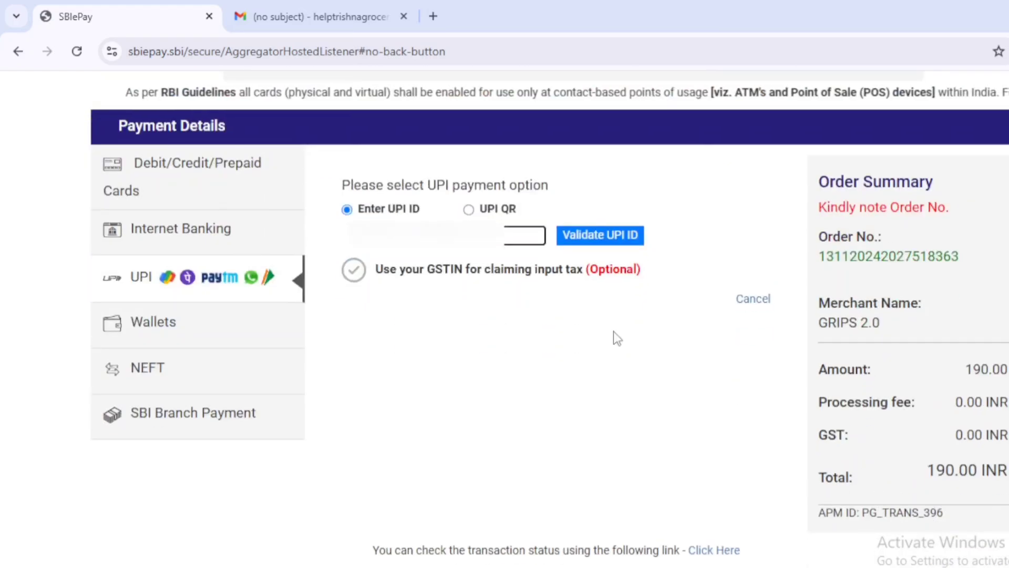
{"action": "left_click", "coordinate": [611, 239]}
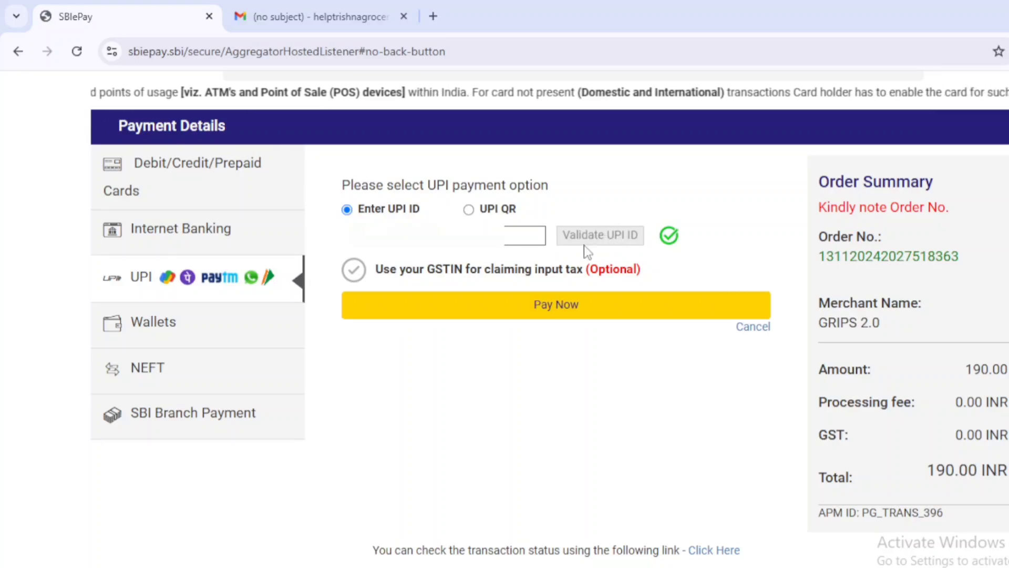
Step: Submit the UPI payment for approval in the UPI app and decline to save the password in the browser
{"action": "left_click", "coordinate": [590, 310]}
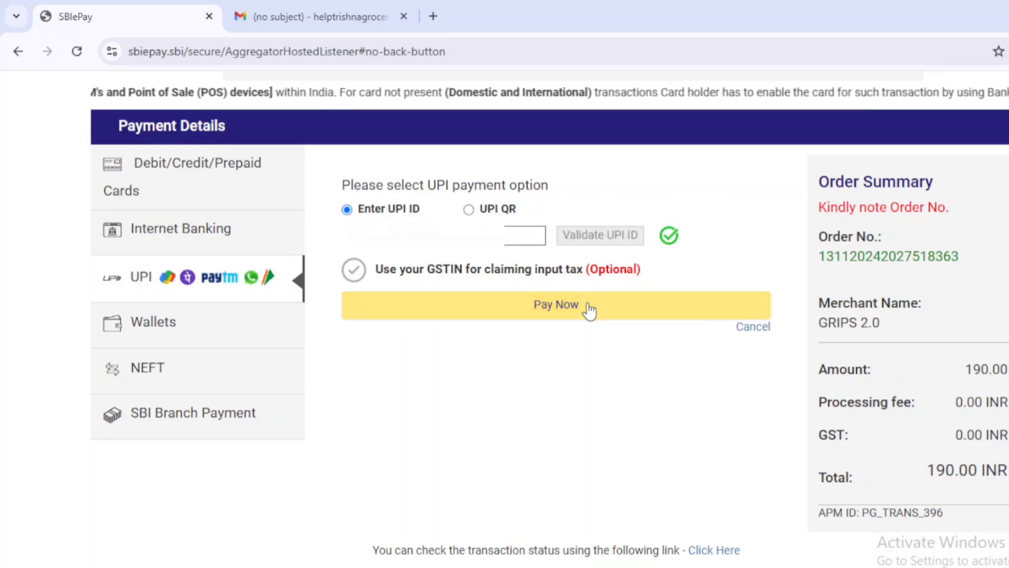
{"action": "left_click", "coordinate": [589, 310]}
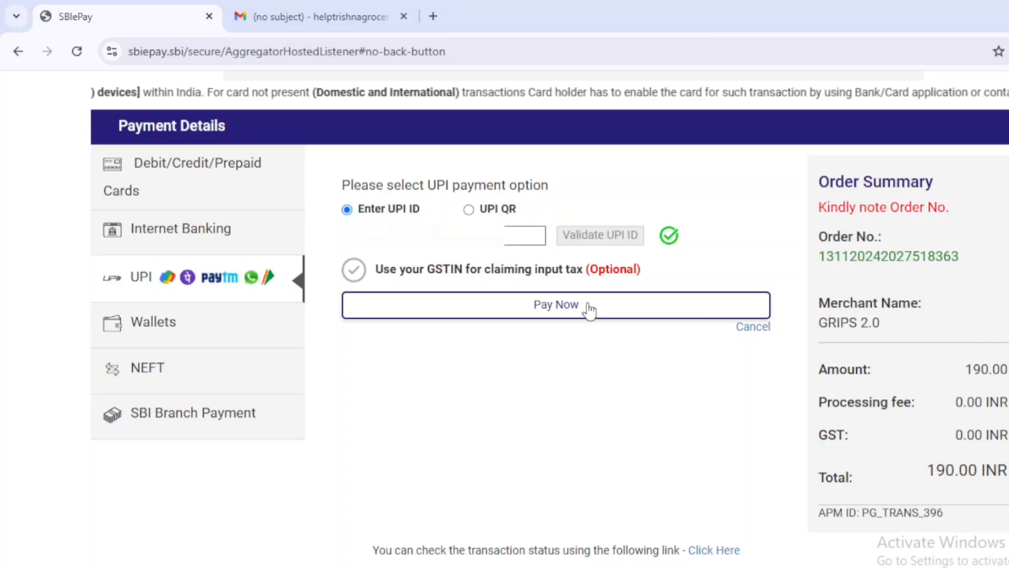
{"action": "left_click", "coordinate": [591, 310]}
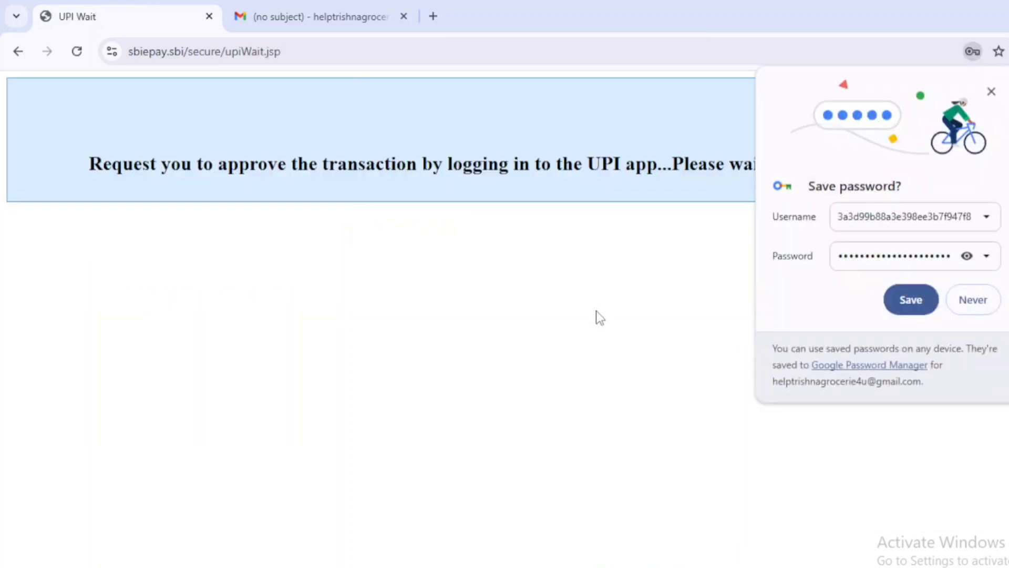
{"action": "left_click", "coordinate": [976, 301]}
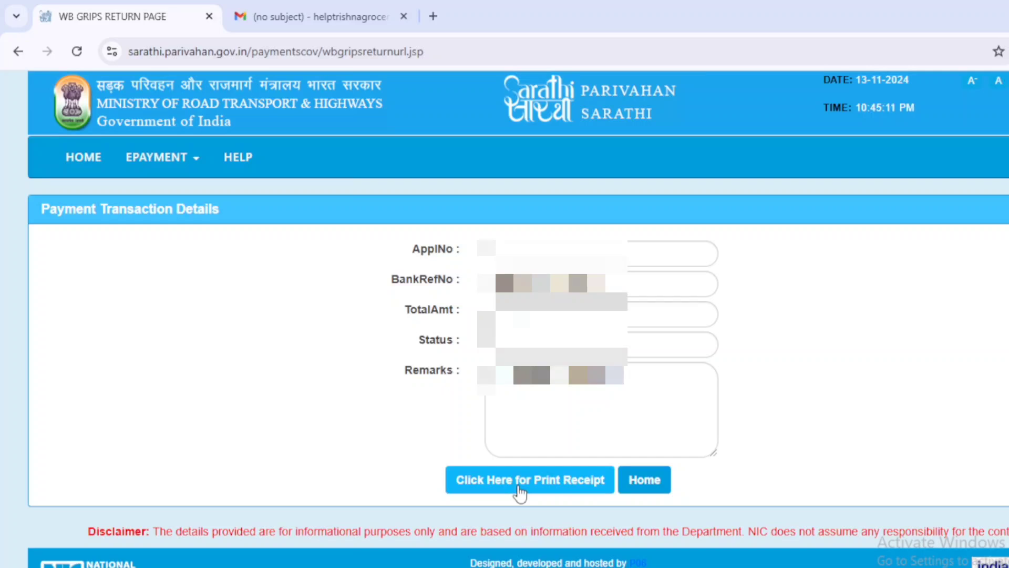
Step: Open the receipt form, retrieve the payment details with the captcha, and select the GRIPS receipt for printing
{"action": "left_click", "coordinate": [521, 494]}
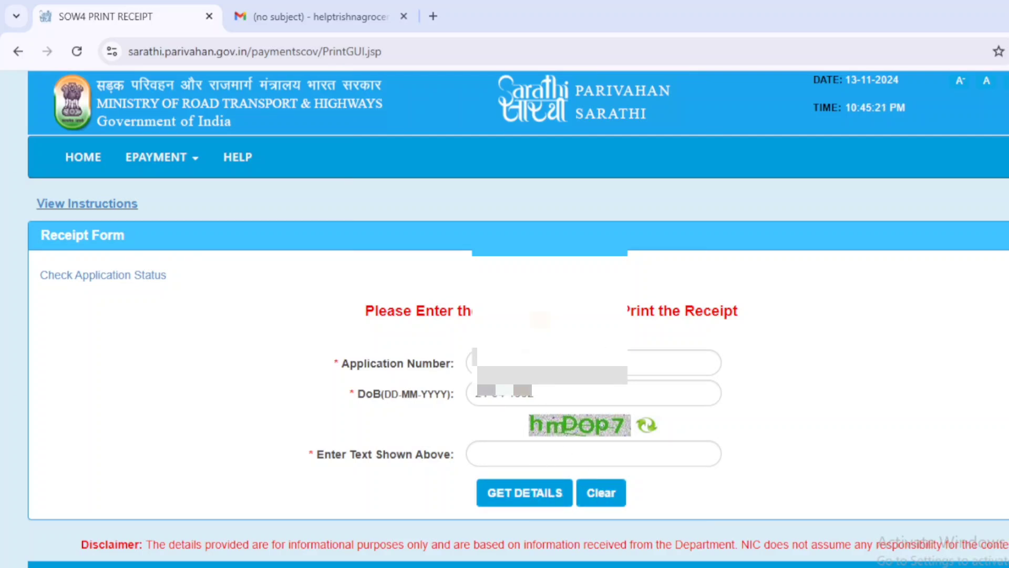
{"action": "scroll", "coordinate": [518, 318], "scroll_direction": "down", "scroll_amount": 1}
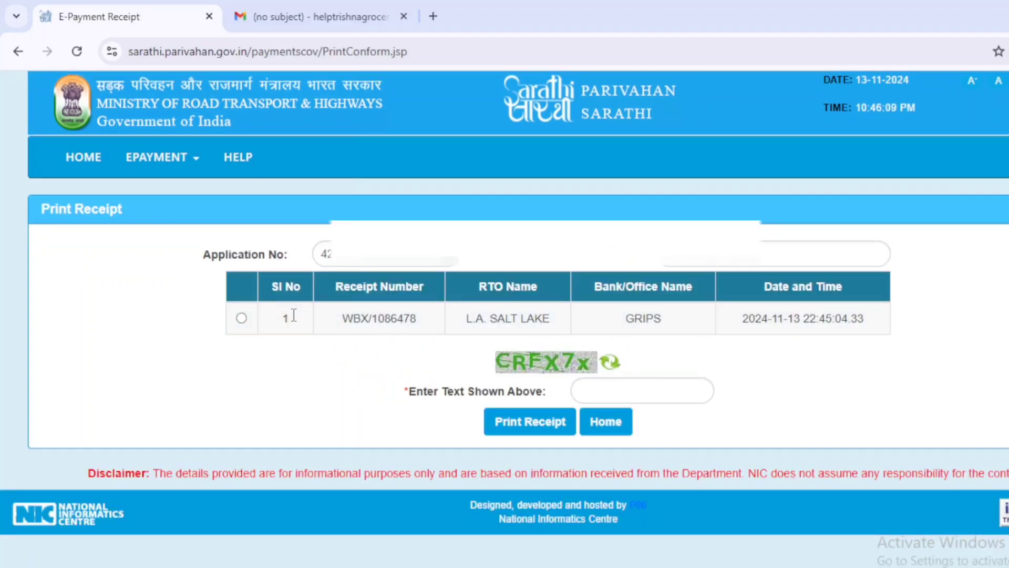
{"action": "left_click", "coordinate": [241, 318]}
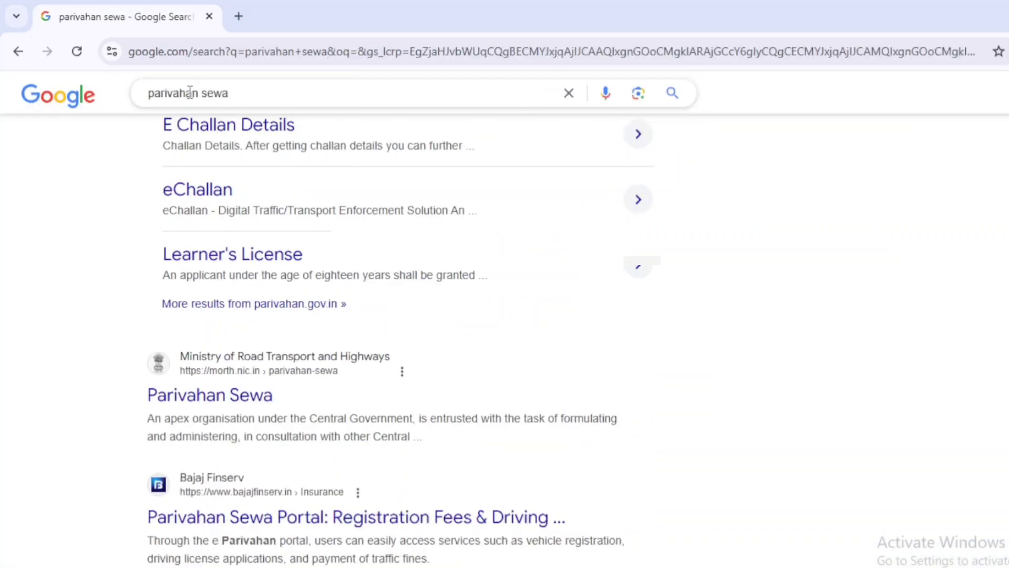
Step: Open the Parivahan Sewa site from the search results and go to Driving License Related Services for West Bengal
{"action": "scroll", "coordinate": [235, 241], "scroll_direction": "up", "scroll_amount": 6}
{"action": "scroll", "coordinate": [235, 241], "scroll_direction": "up", "scroll_amount": 2}
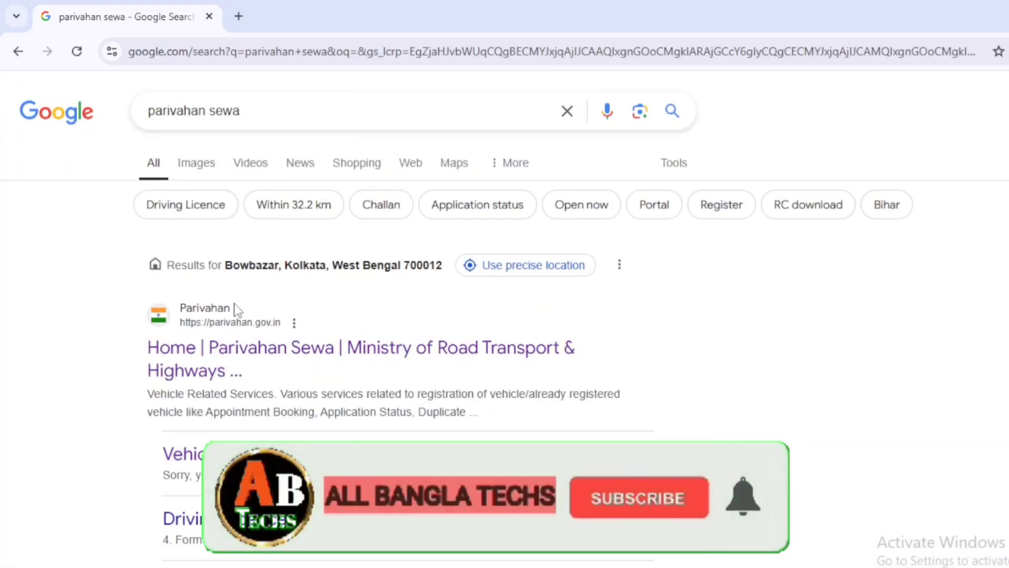
{"action": "left_click", "coordinate": [221, 362]}
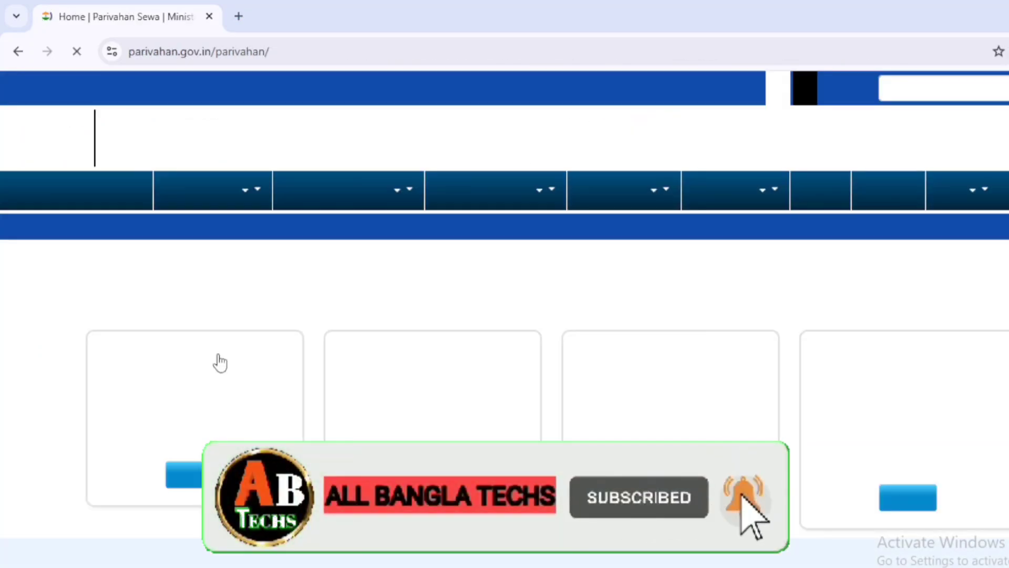
{"action": "left_click", "coordinate": [213, 192]}
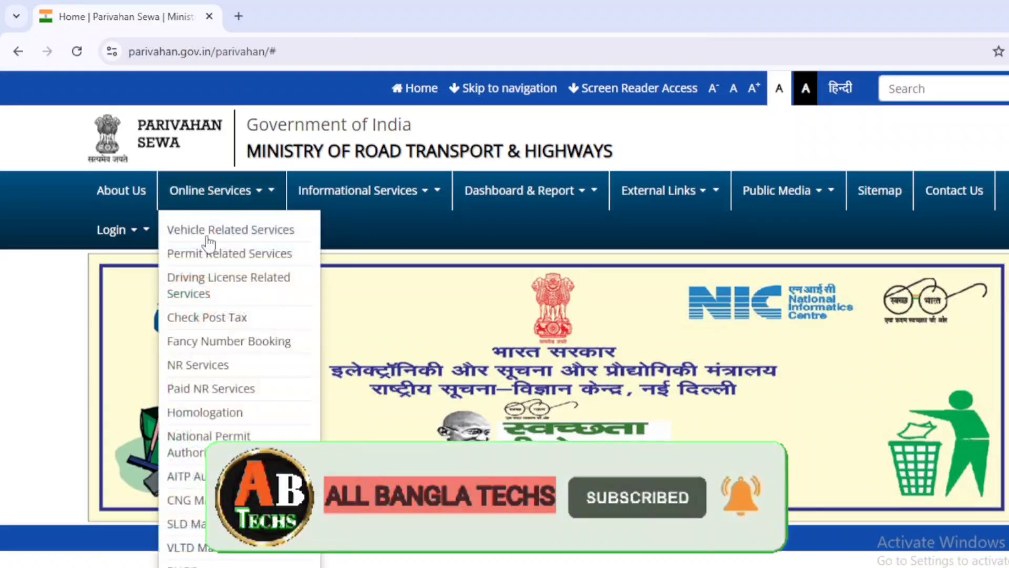
{"action": "left_click", "coordinate": [194, 295]}
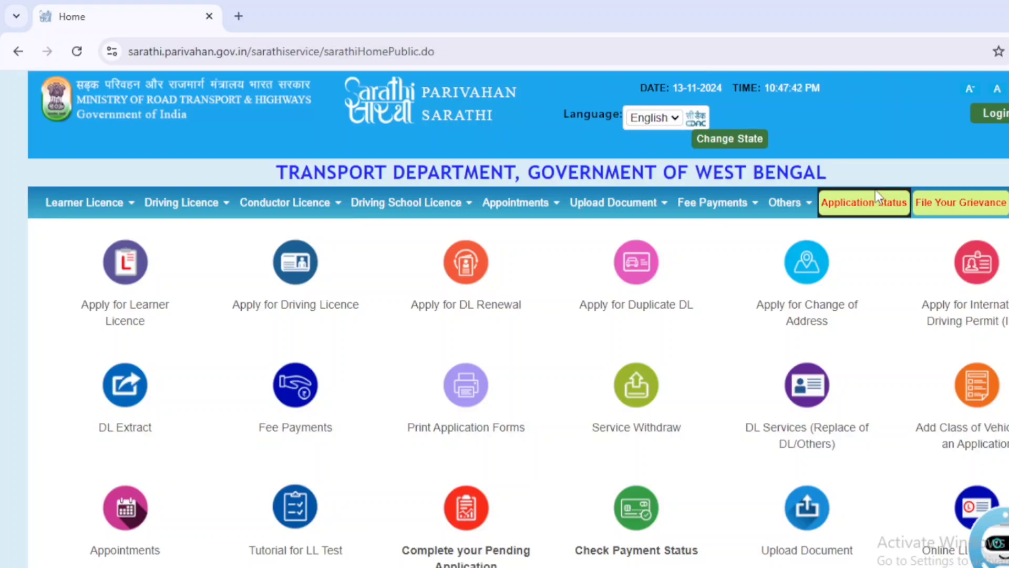
Step: Look up the application status by application number, date of birth and captcha, and review the flows completed by the applicant
{"action": "left_click", "coordinate": [870, 201]}
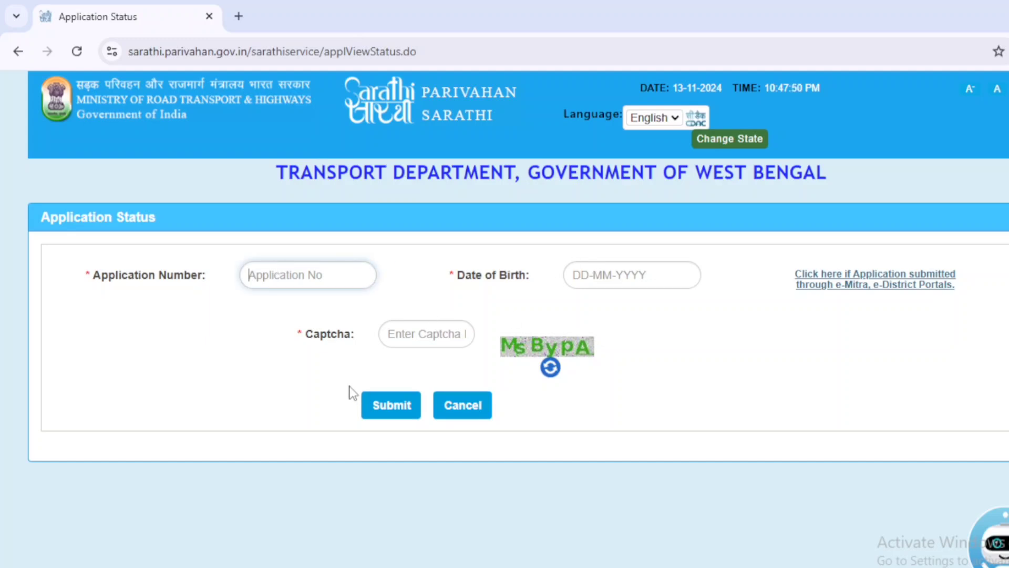
{"action": "scroll", "coordinate": [350, 386], "scroll_direction": "down", "scroll_amount": 1}
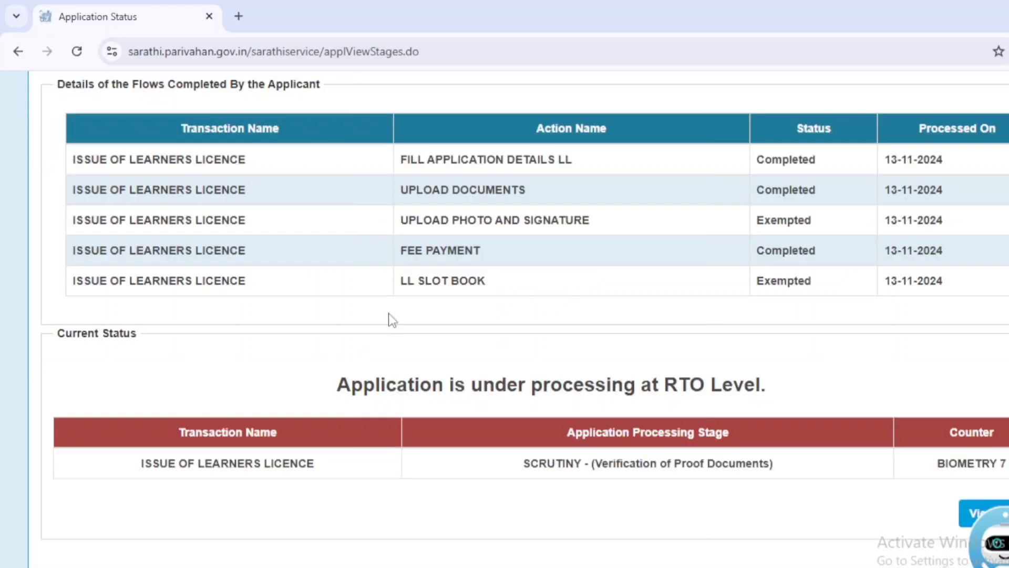
{"action": "scroll", "coordinate": [389, 313], "scroll_direction": "up", "scroll_amount": 2}
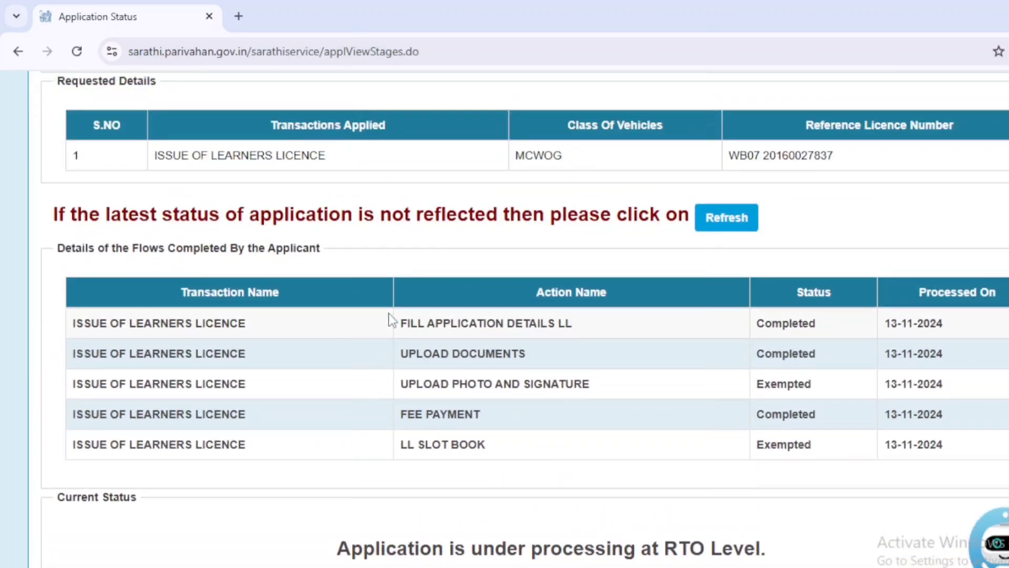
{"action": "scroll", "coordinate": [389, 313], "scroll_direction": "down", "scroll_amount": 1}
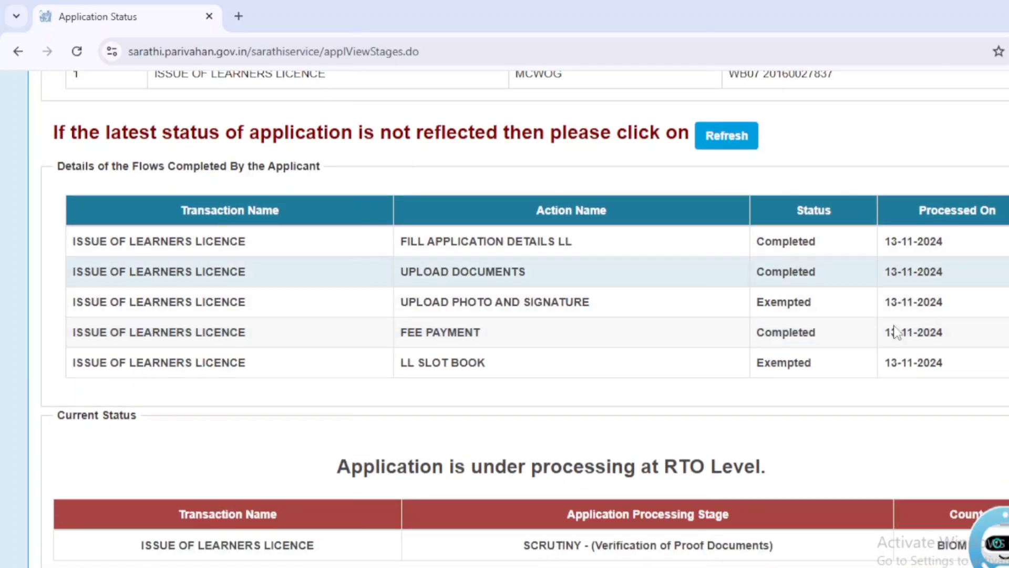
{"action": "scroll", "coordinate": [647, 387], "scroll_direction": "down", "scroll_amount": 1}
{"action": "scroll", "coordinate": [646, 391], "scroll_direction": "down", "scroll_amount": 5}
{"action": "scroll", "coordinate": [389, 314], "scroll_direction": "up", "scroll_amount": 4}
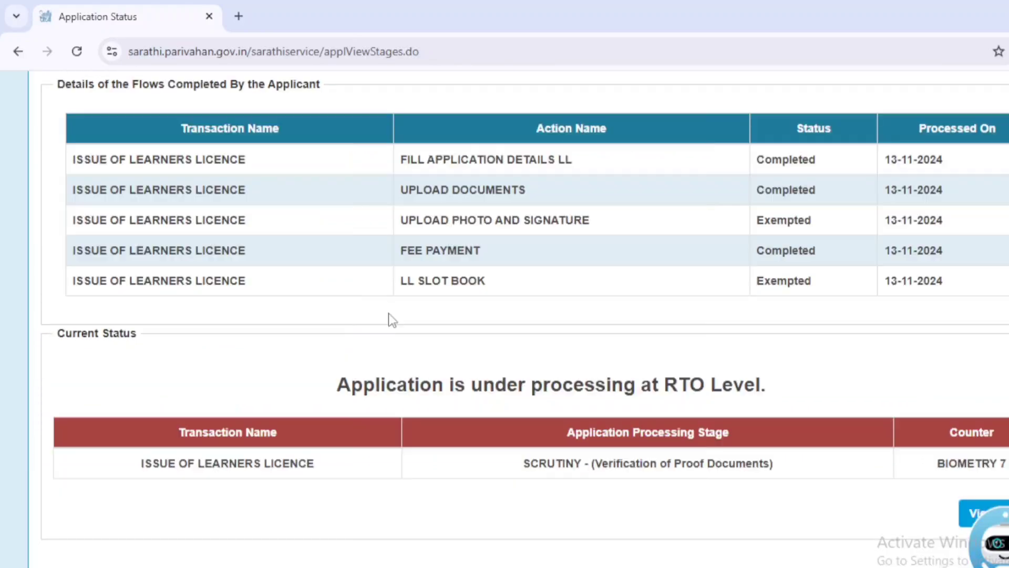
{"action": "scroll", "coordinate": [389, 313], "scroll_direction": "up", "scroll_amount": 2}
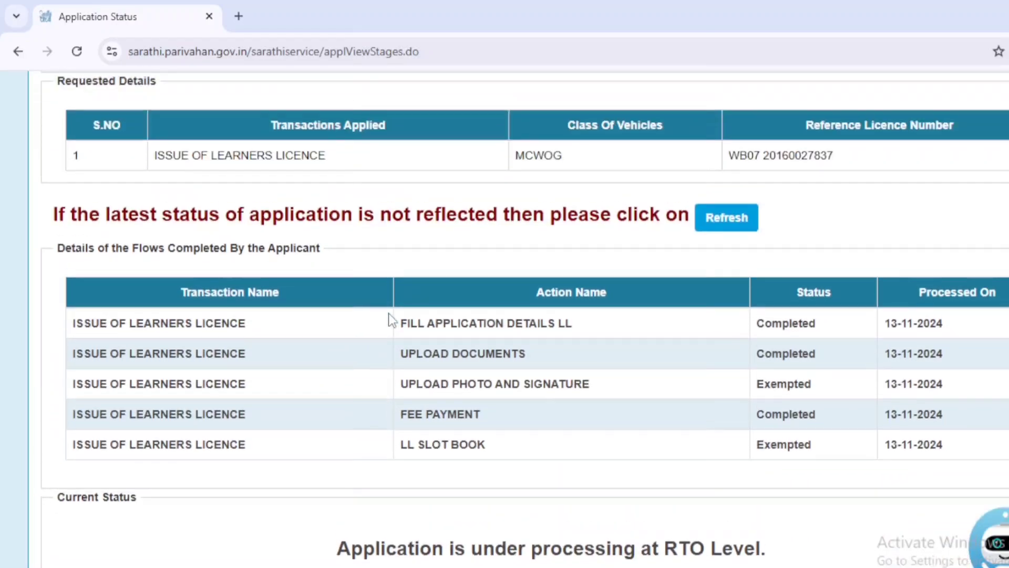
{"action": "scroll", "coordinate": [389, 313], "scroll_direction": "down", "scroll_amount": 1}
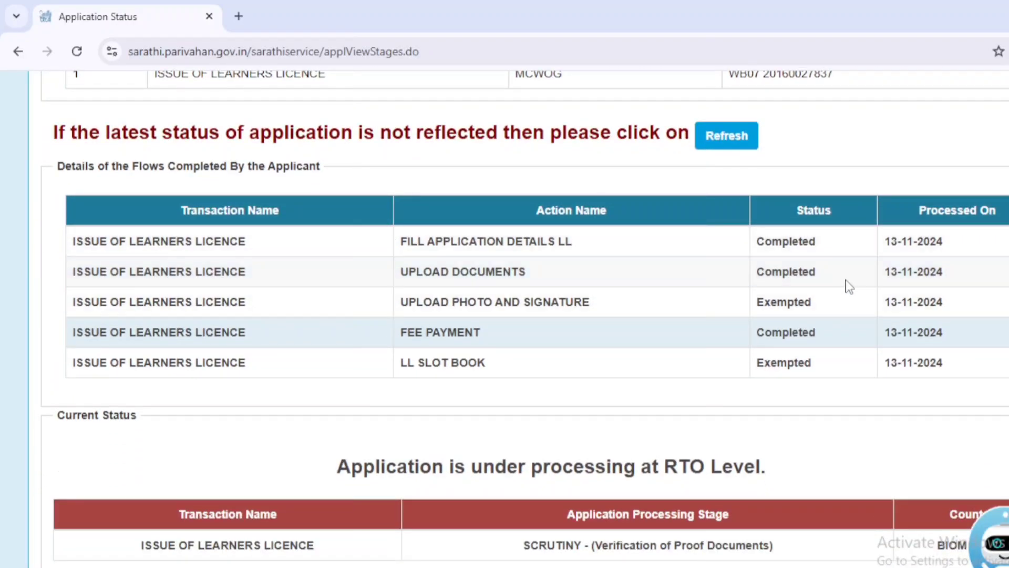
Step: Expand the Current Status section to examine the further actions to be completed, and collapse it again
{"action": "scroll", "coordinate": [647, 379], "scroll_direction": "down", "scroll_amount": 5}
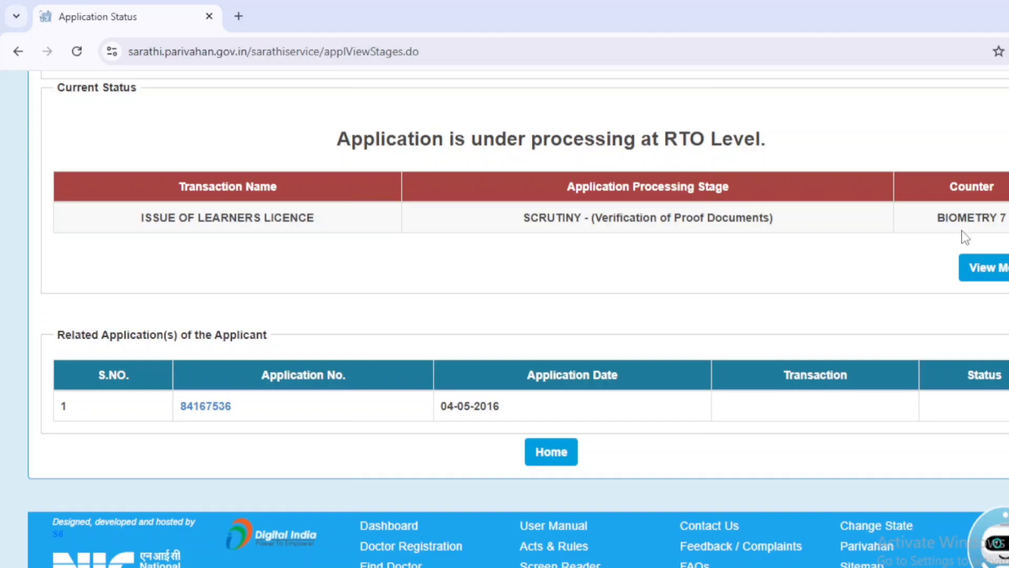
{"action": "left_click", "coordinate": [970, 258]}
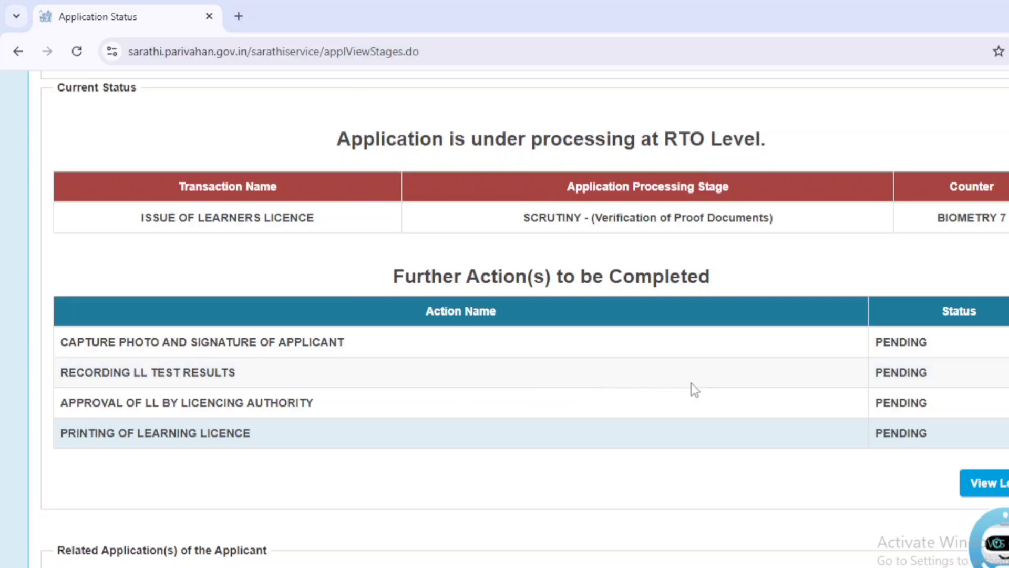
{"action": "left_click", "coordinate": [981, 478]}
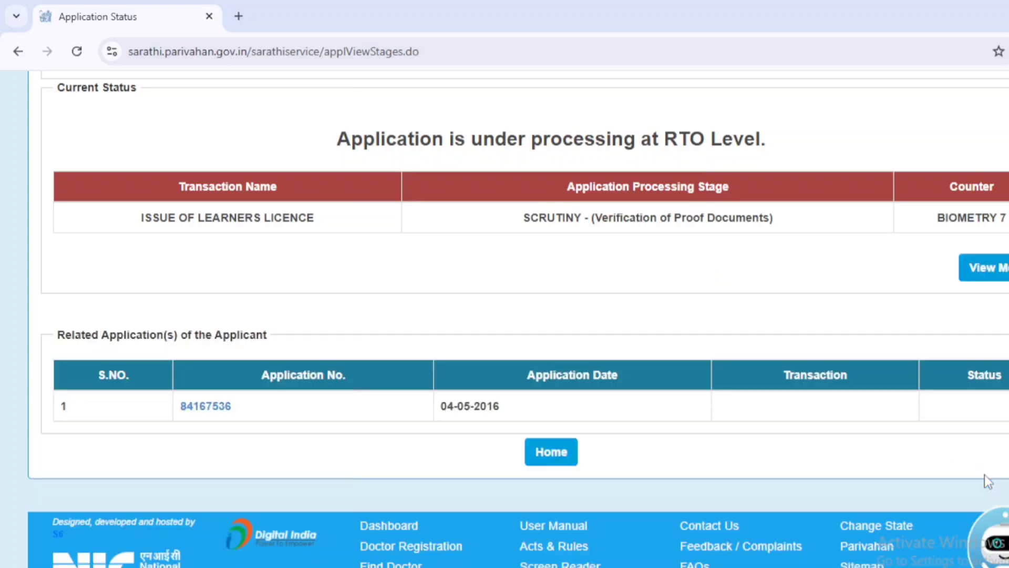